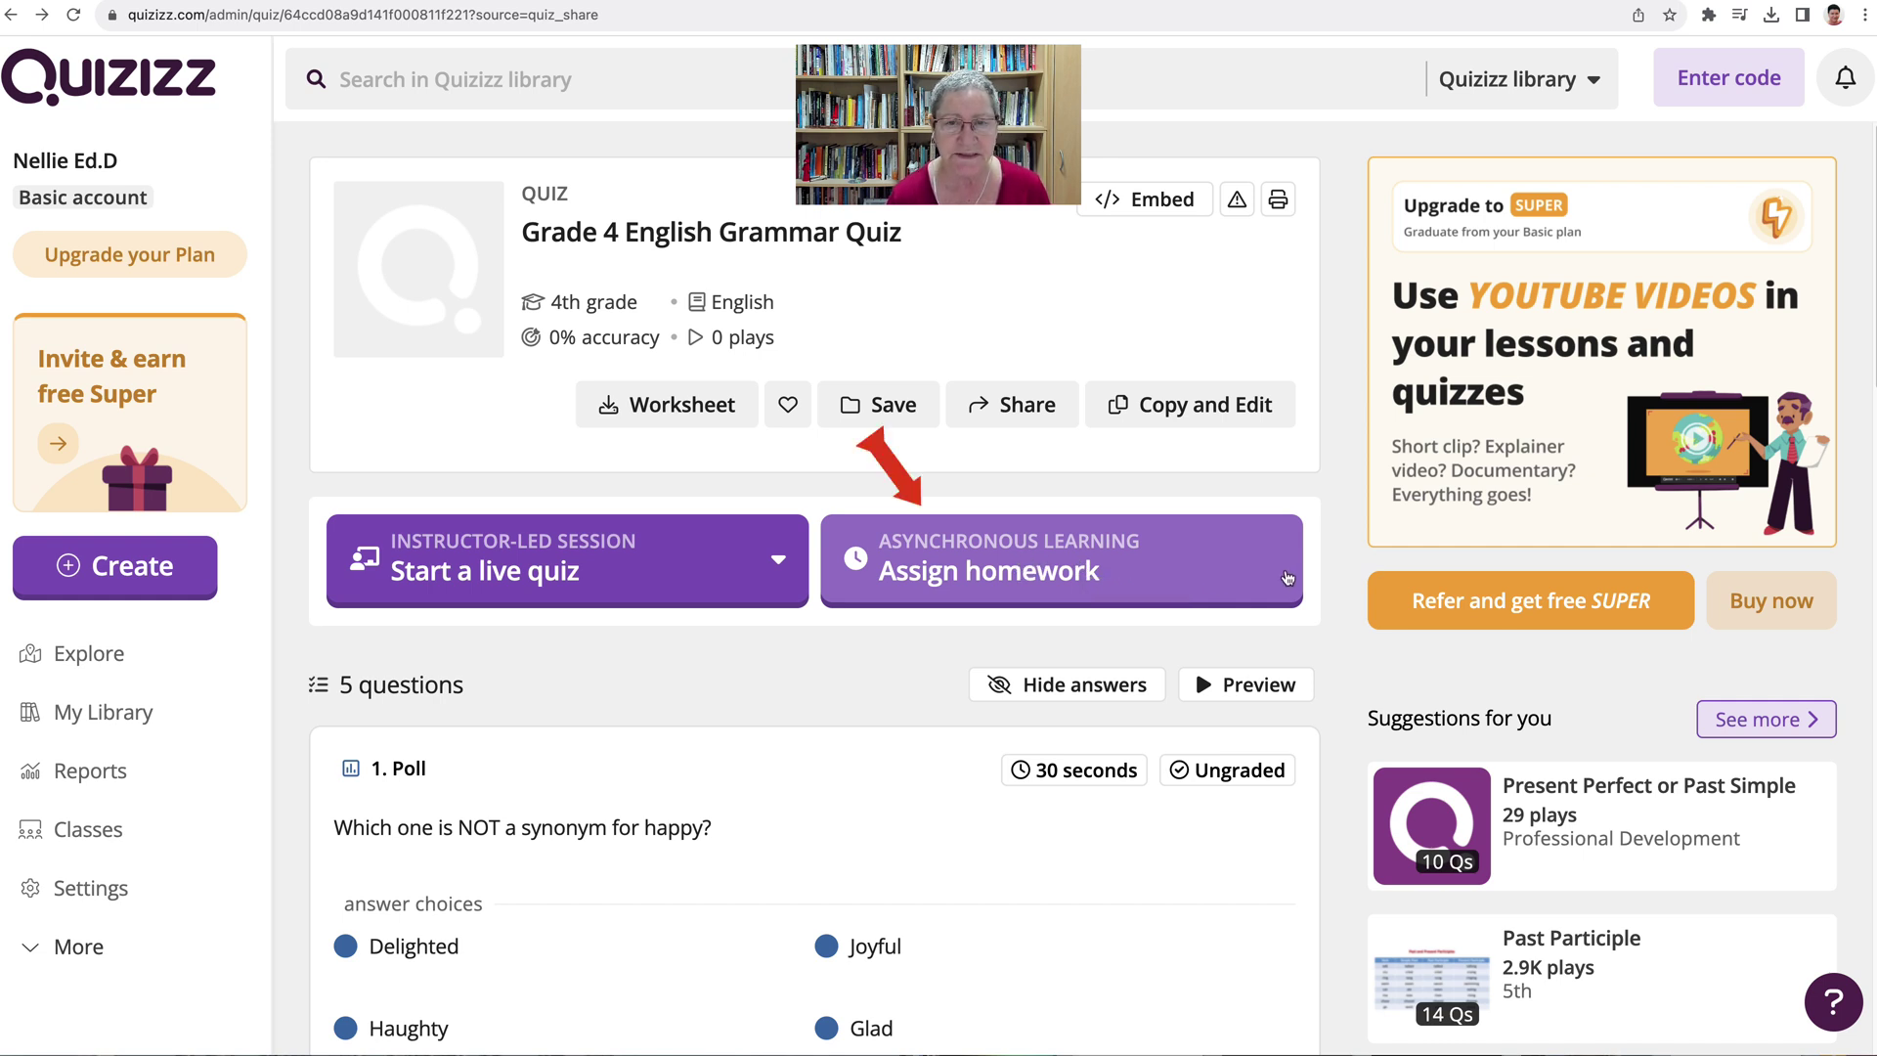
Start assigning the Grade 4 English Grammar Quiz as homework from Asynchronous Learning
left_click(1162, 573)
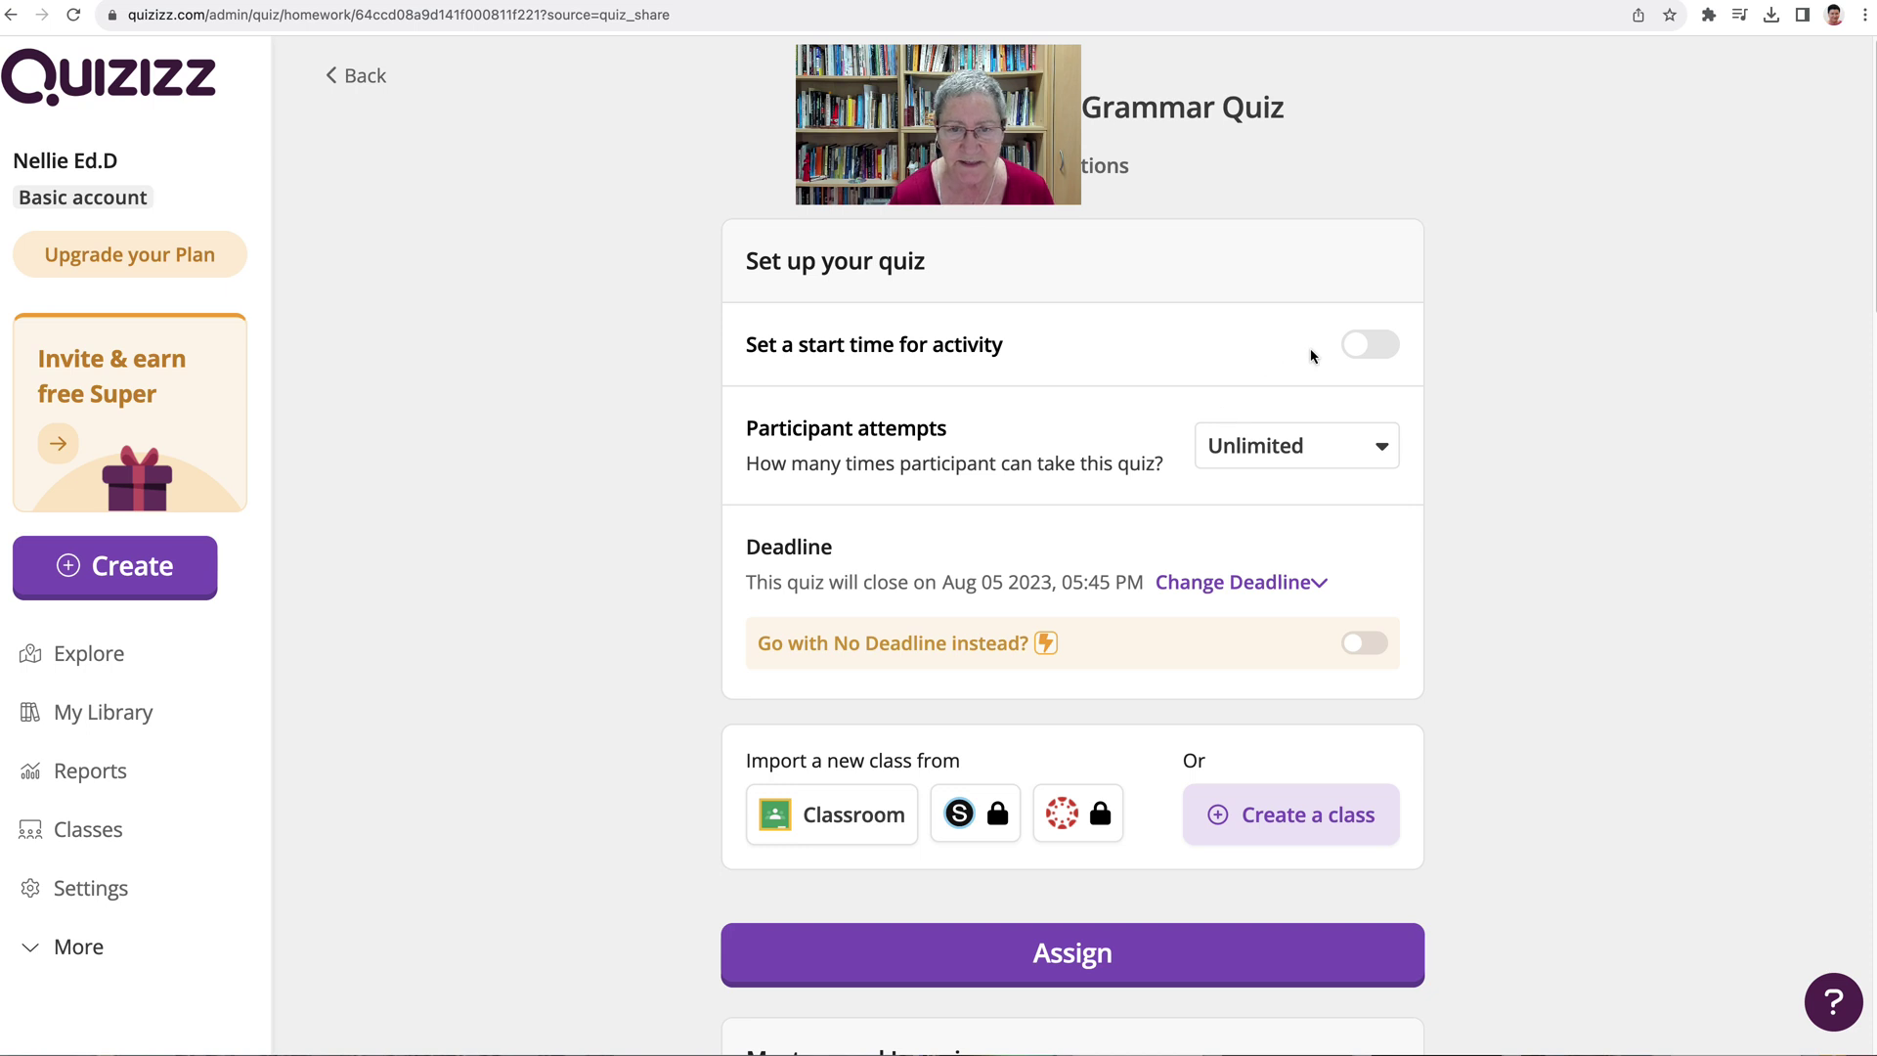
Switch the scheduled start time on and back off, then bring up the deadline date and time settings
left_click(1364, 352)
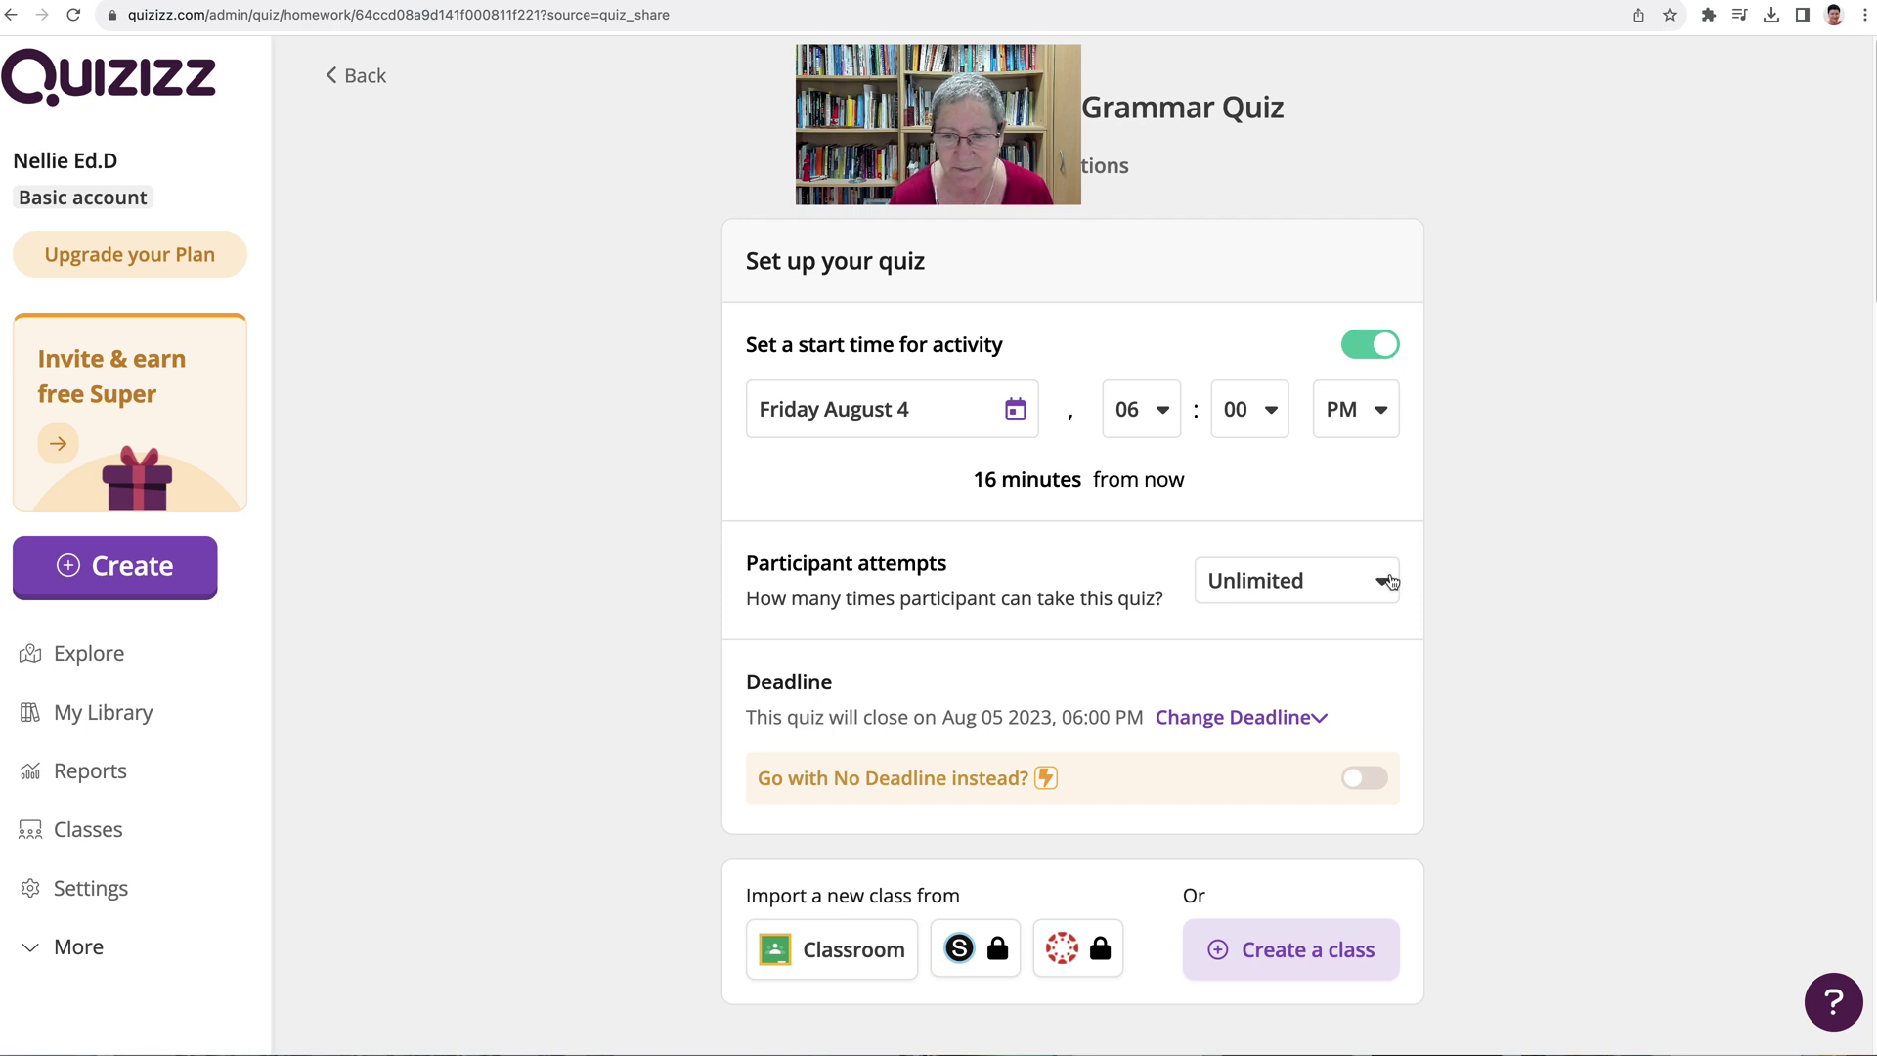
left_click(1387, 356)
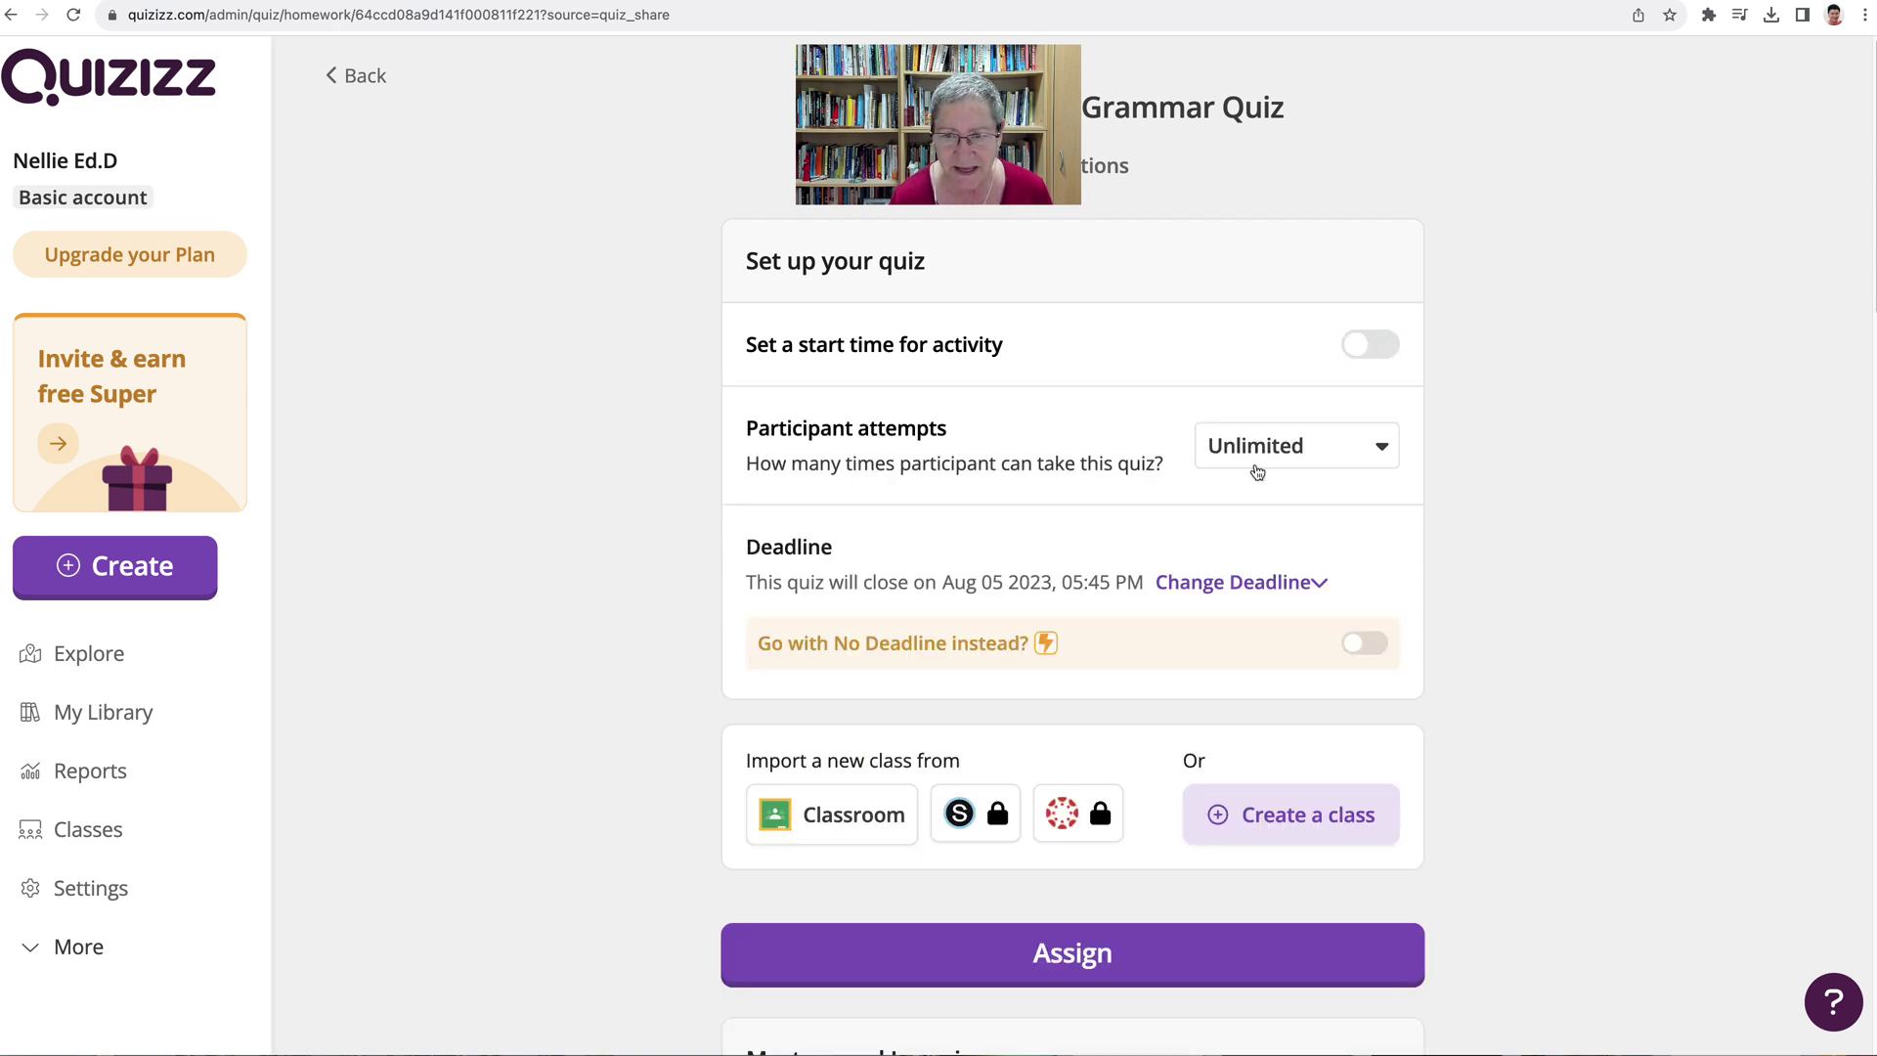
scroll(1204, 543, "down", 4)
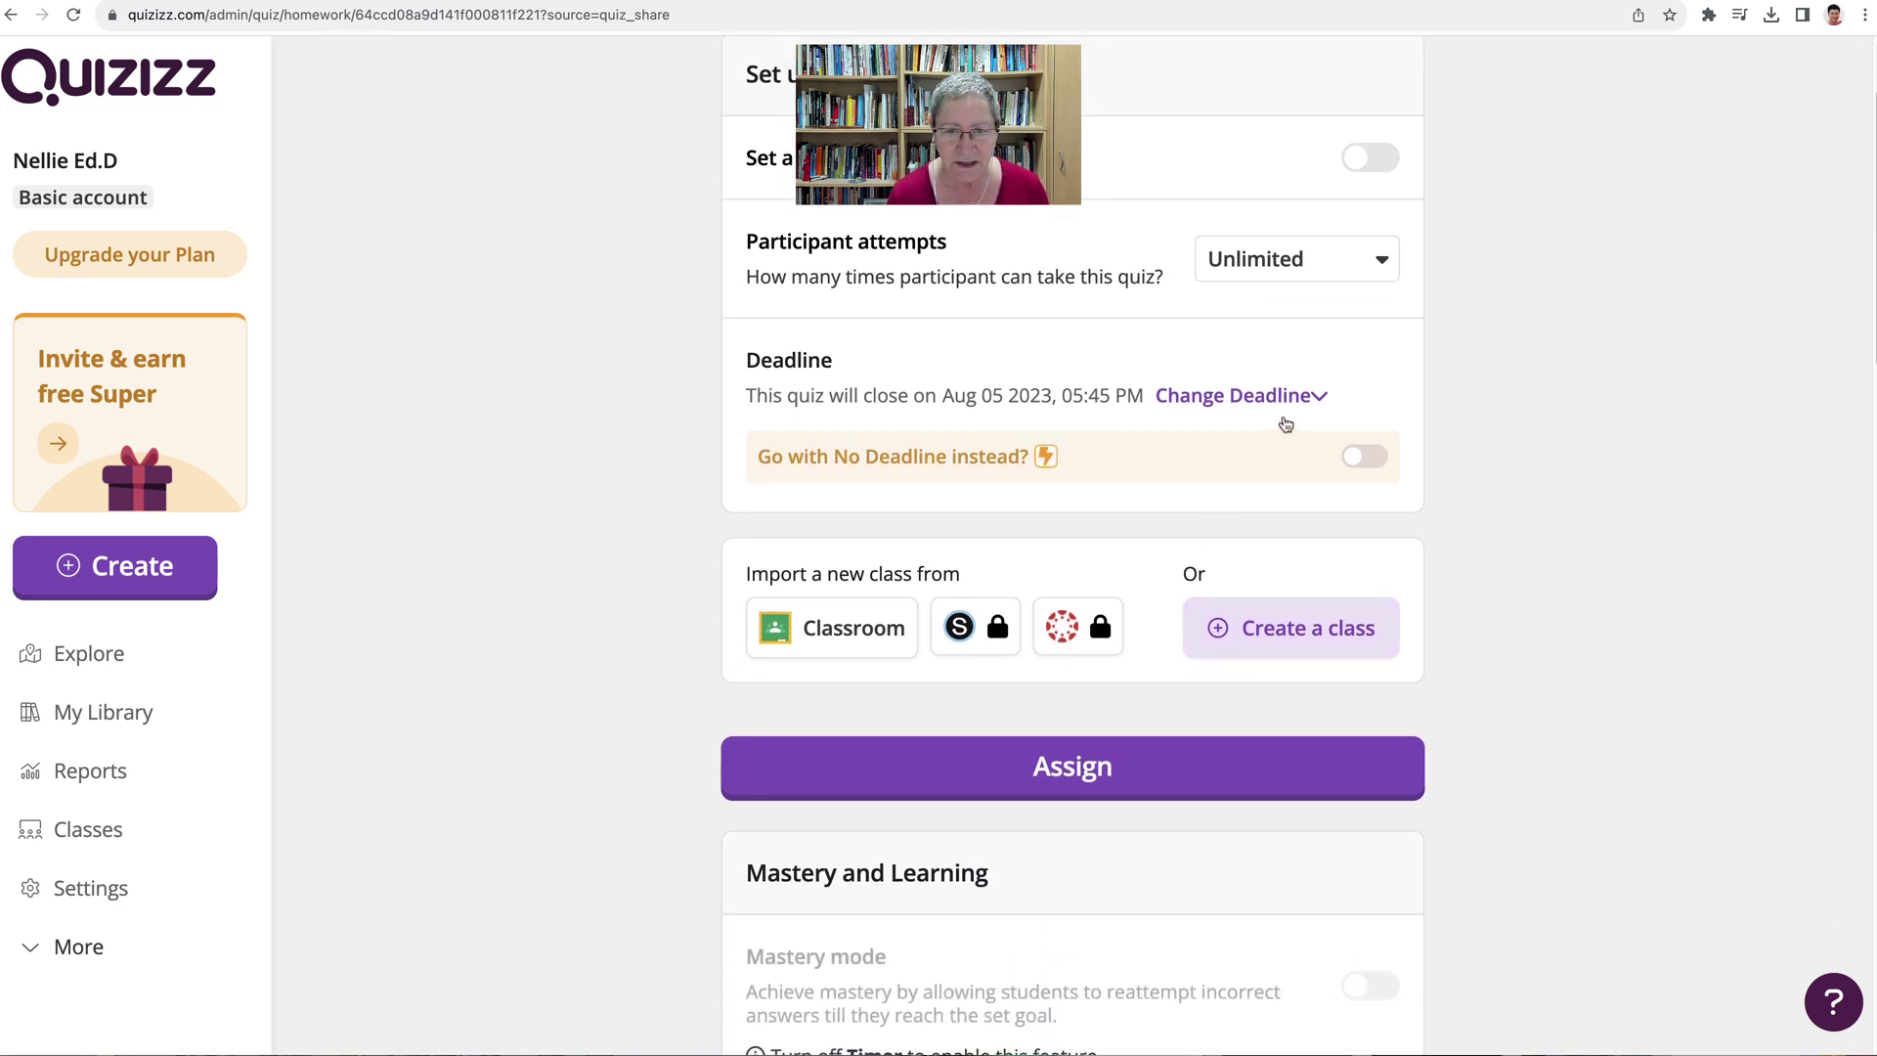
left_click(1320, 399)
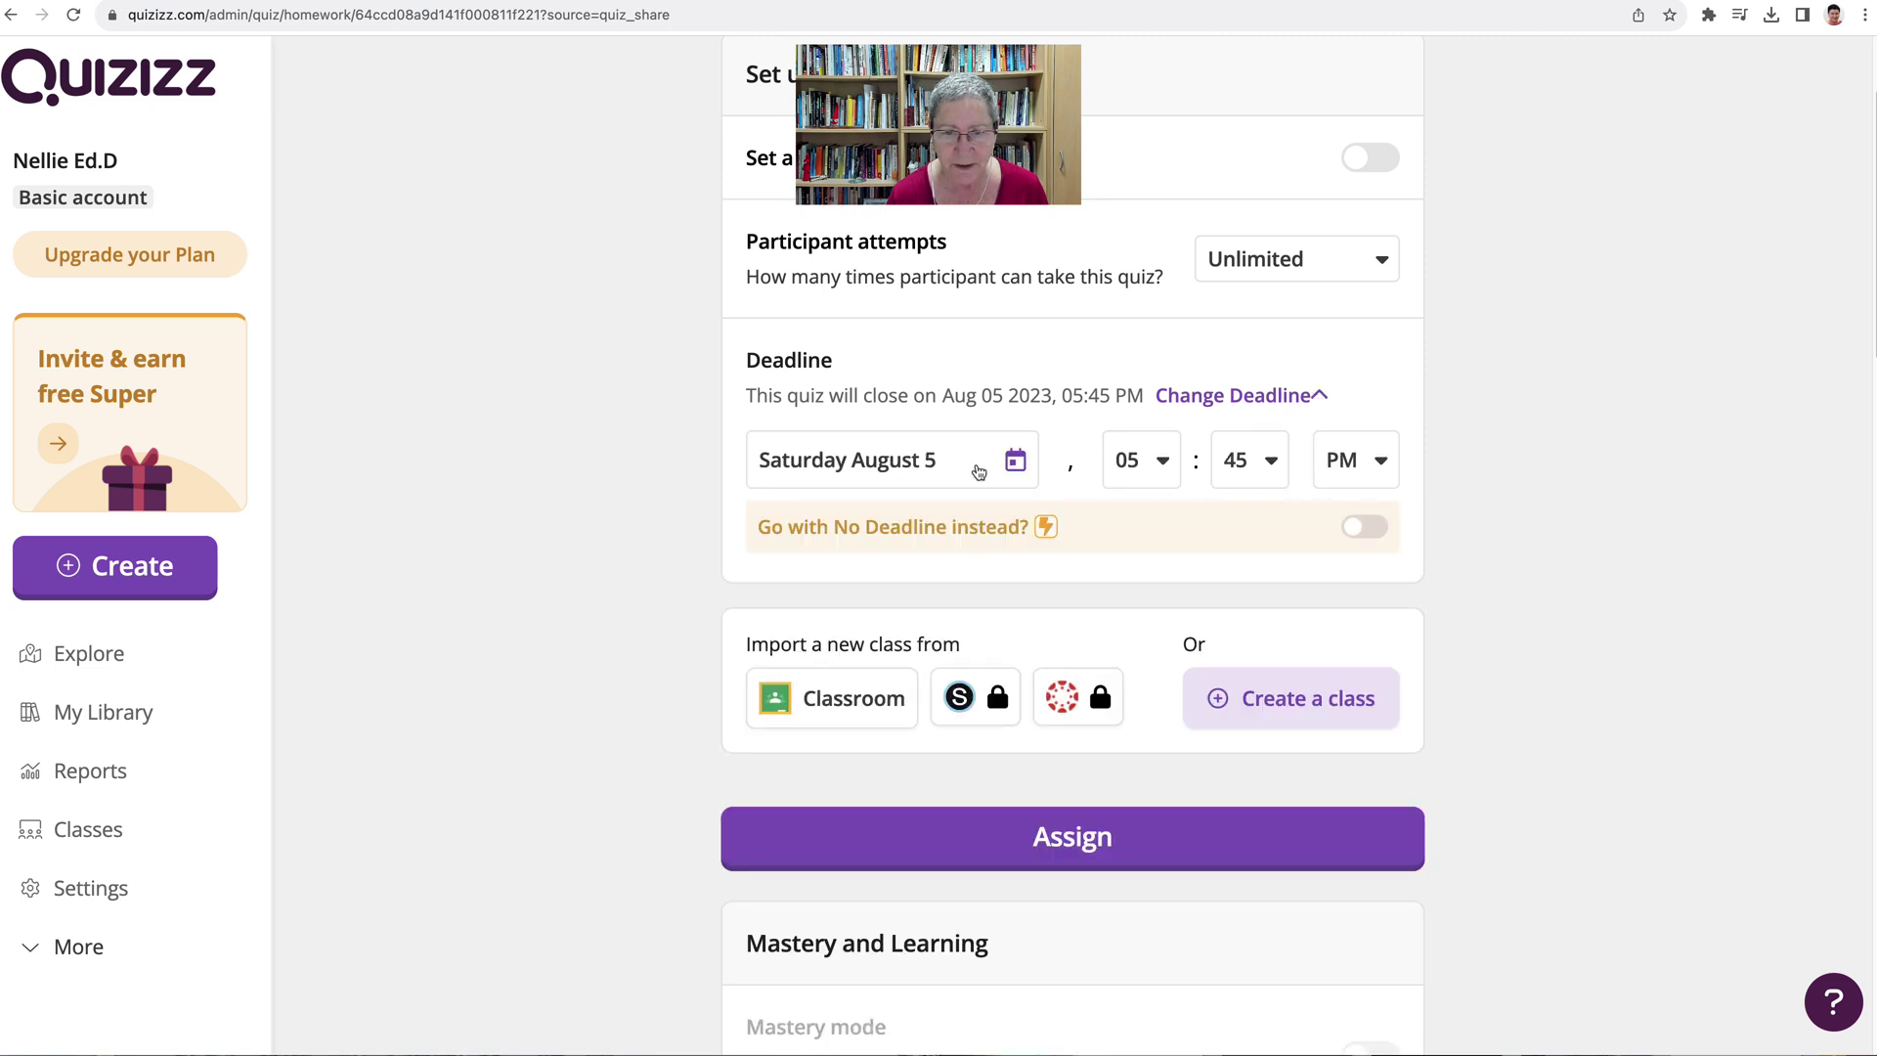
Set the homework deadline date to Thursday, August 17, 2023
left_click(1015, 466)
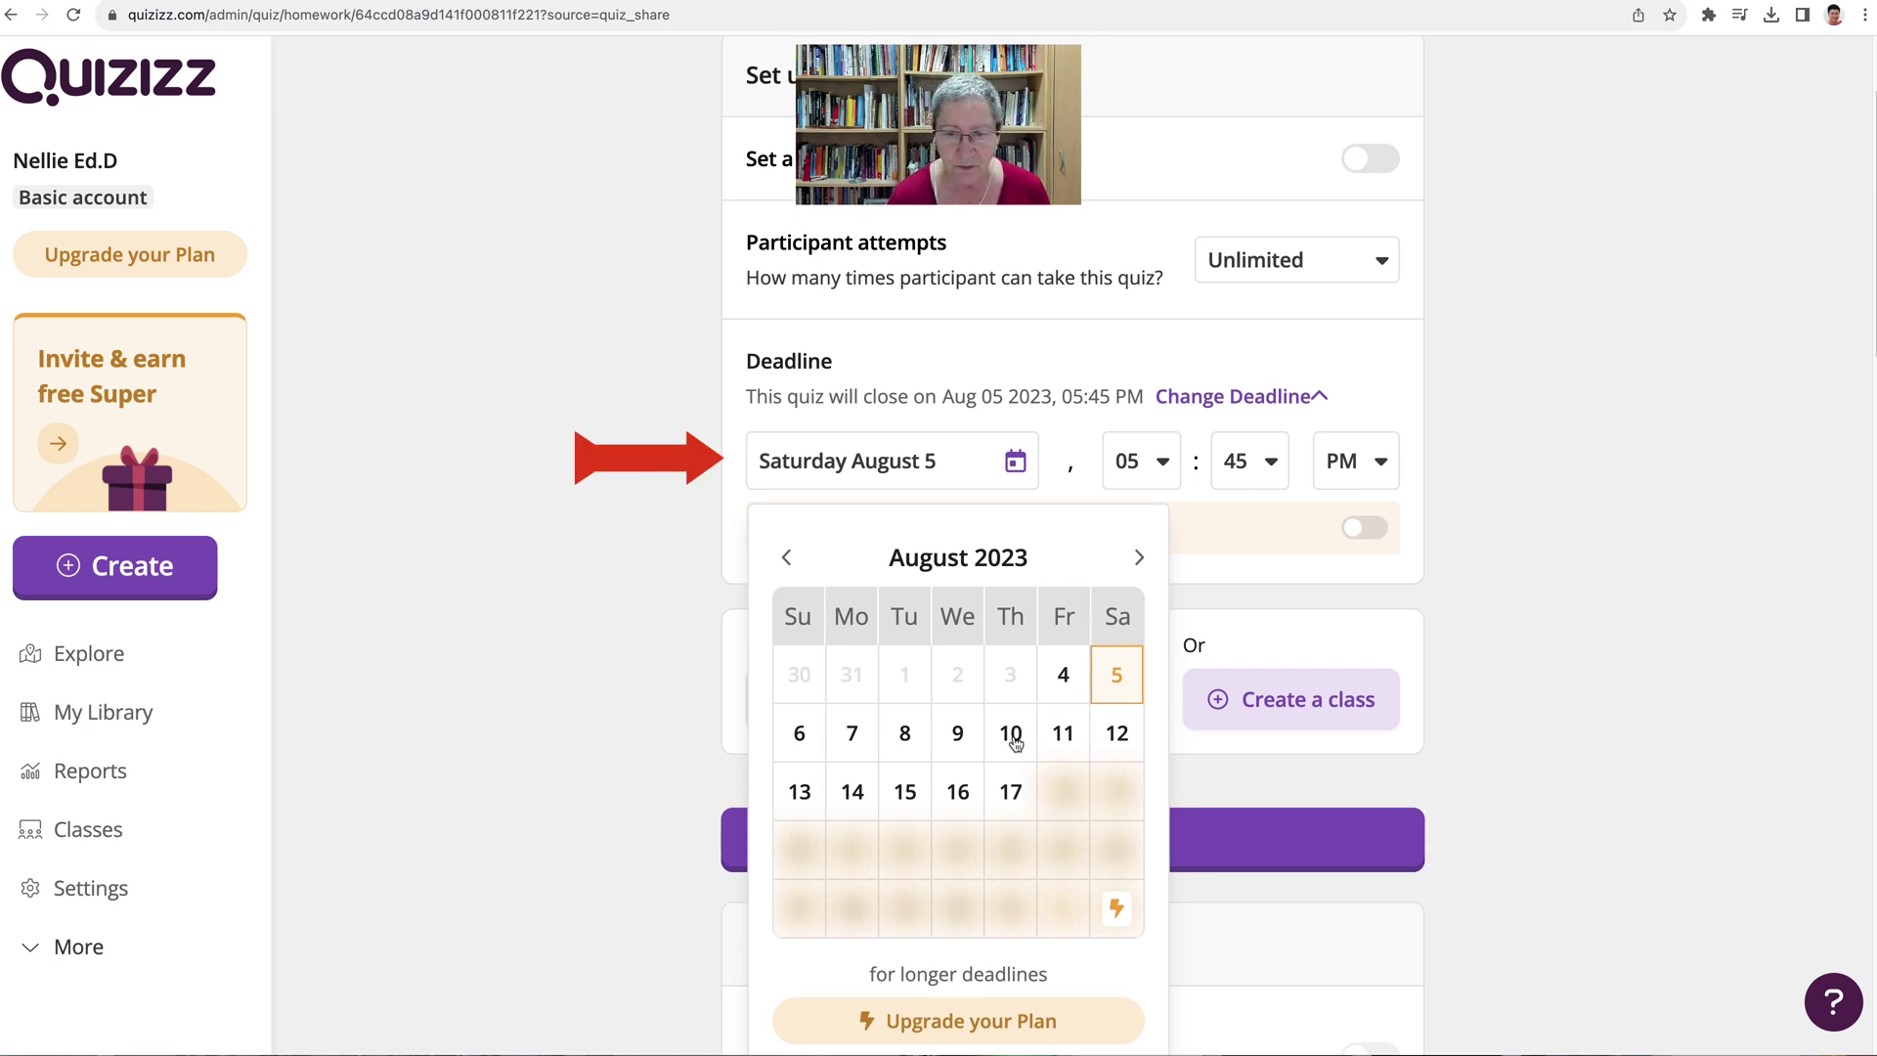
scroll(1016, 745, "down", 1)
scroll(1016, 745, "down", 1)
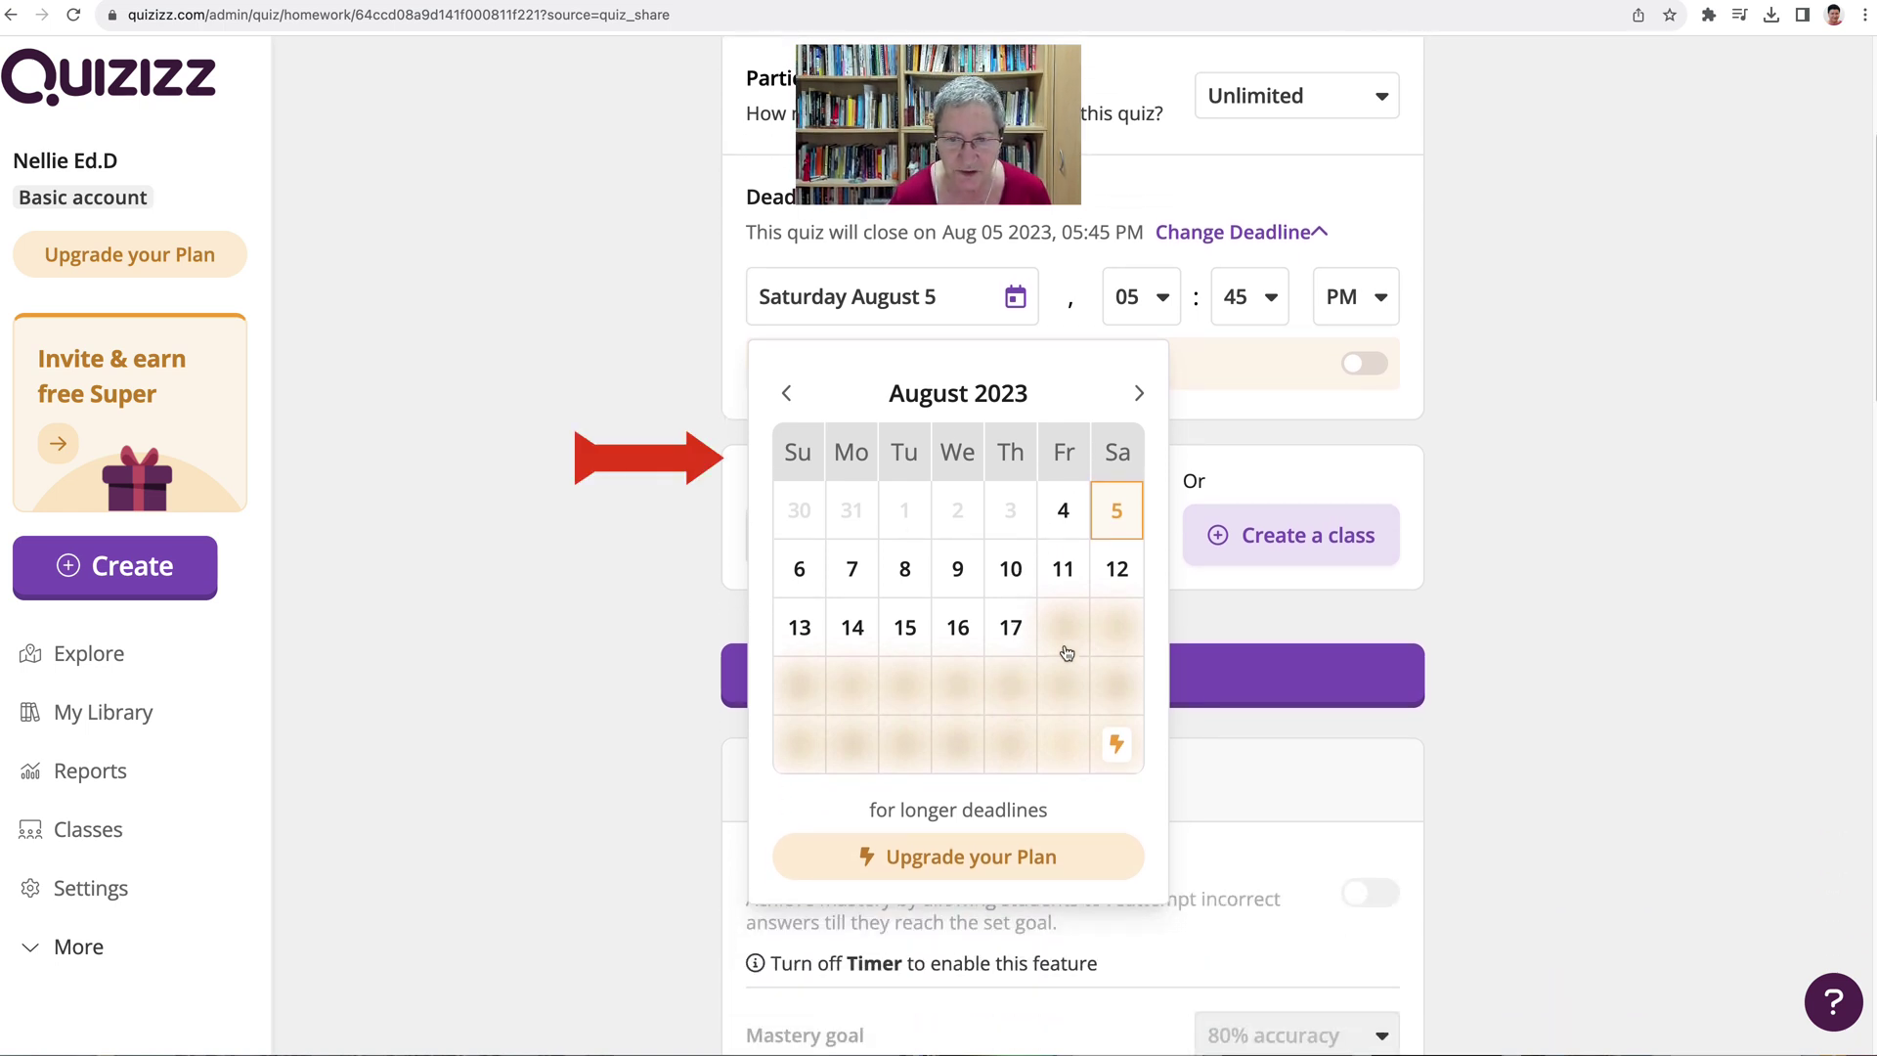
left_click(1010, 629)
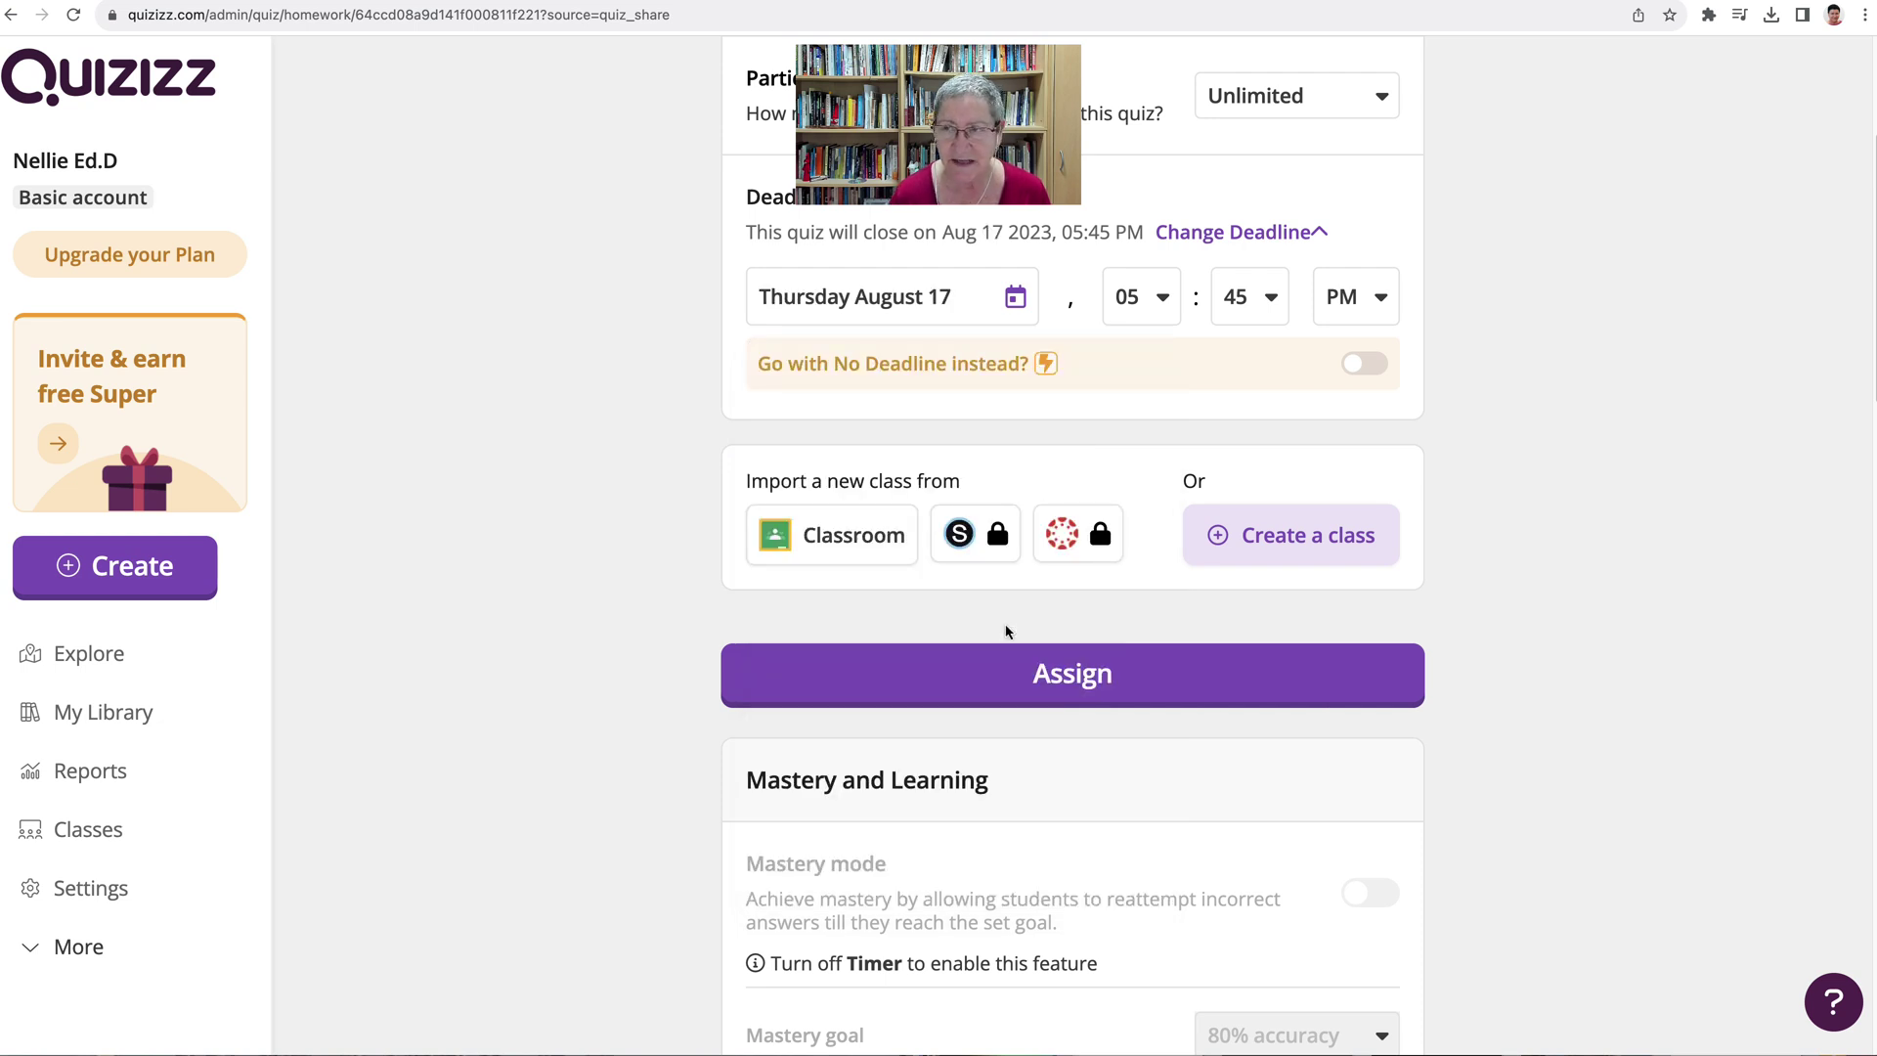
Set the deadline time to 11:45 PM
left_click(1163, 303)
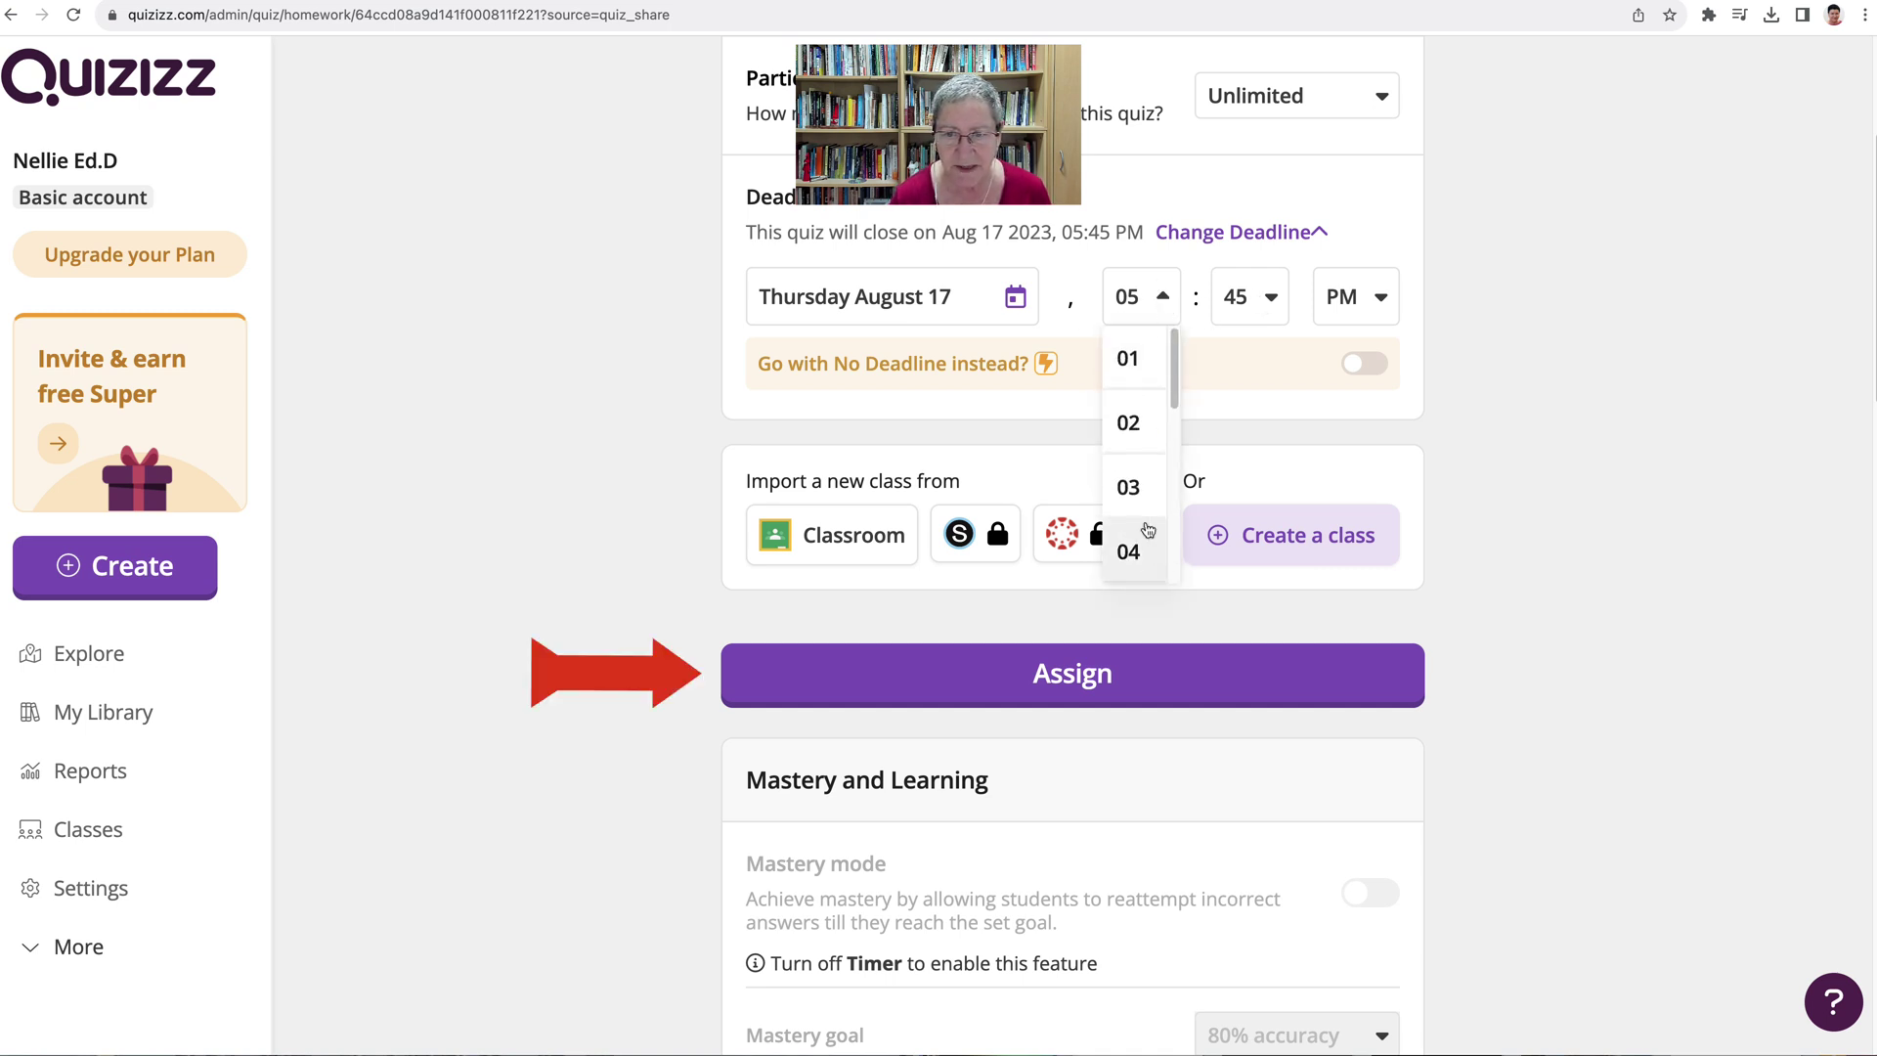
scroll(1134, 545, "down", 4)
left_click(1132, 553)
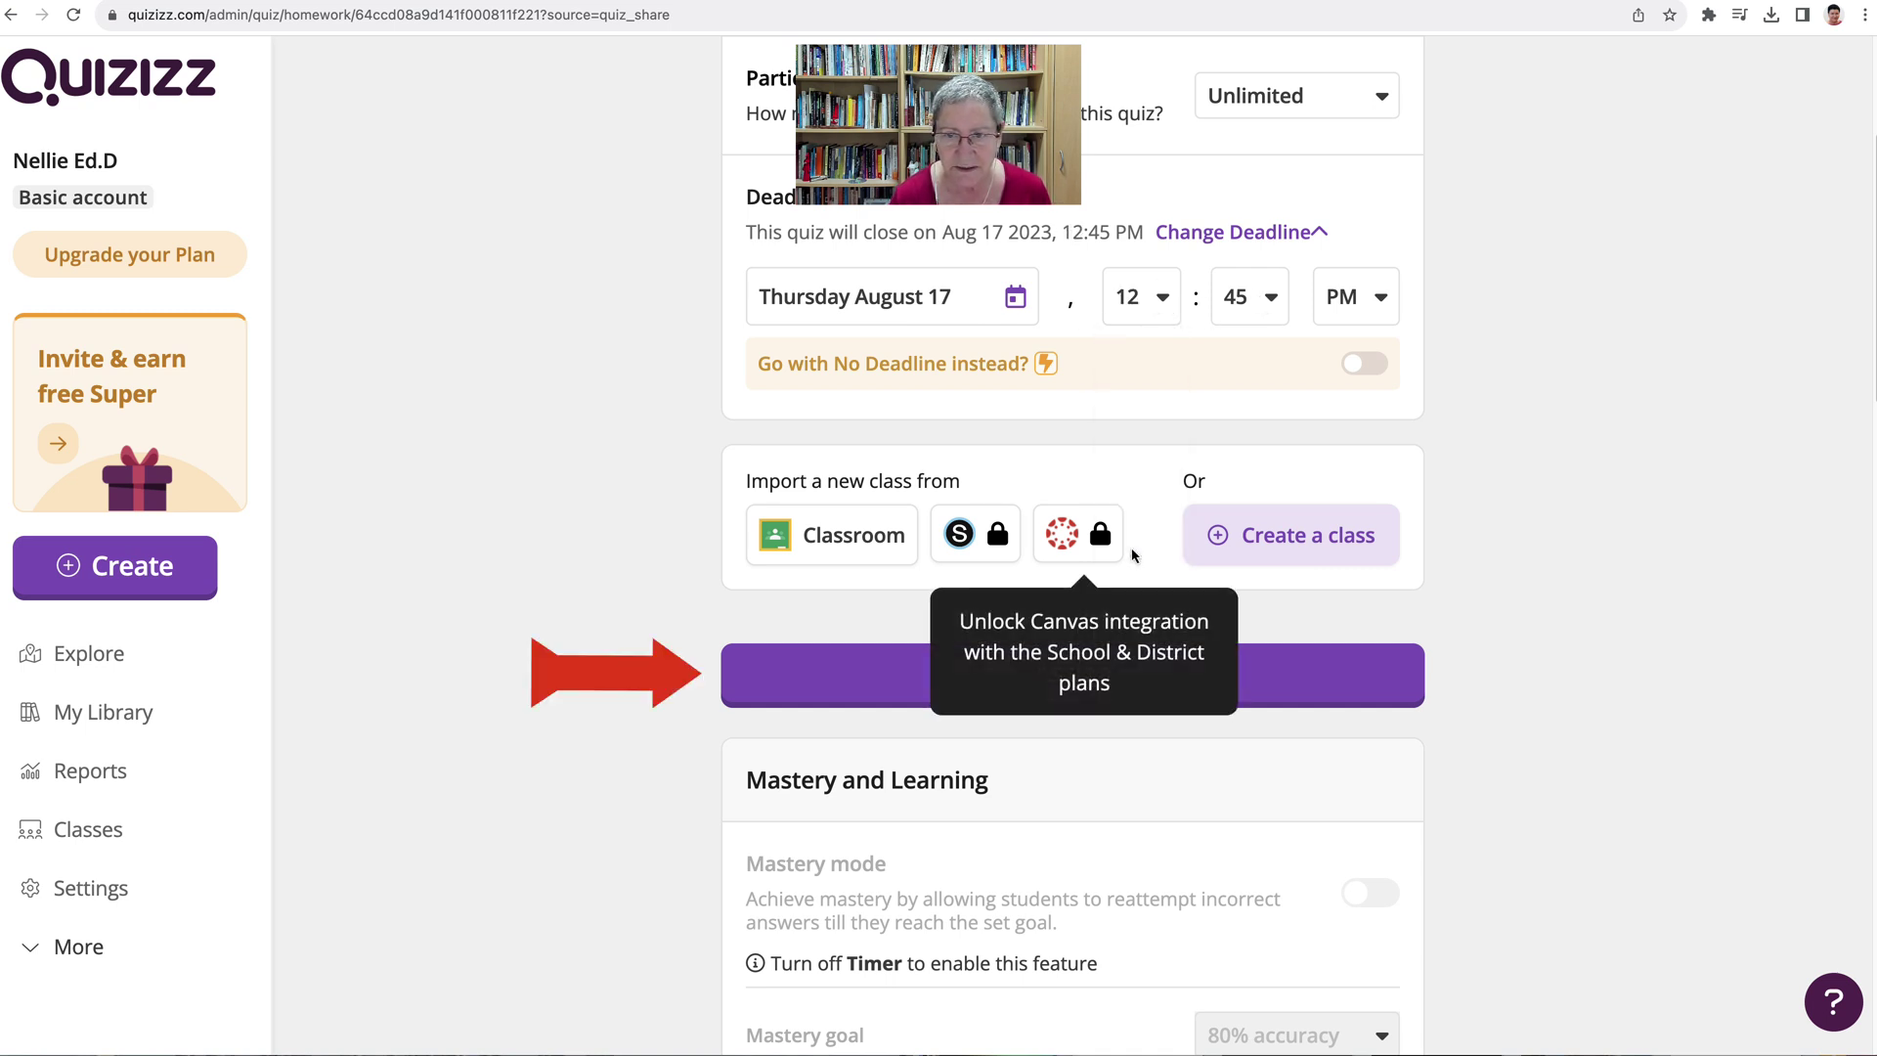
left_click(1149, 311)
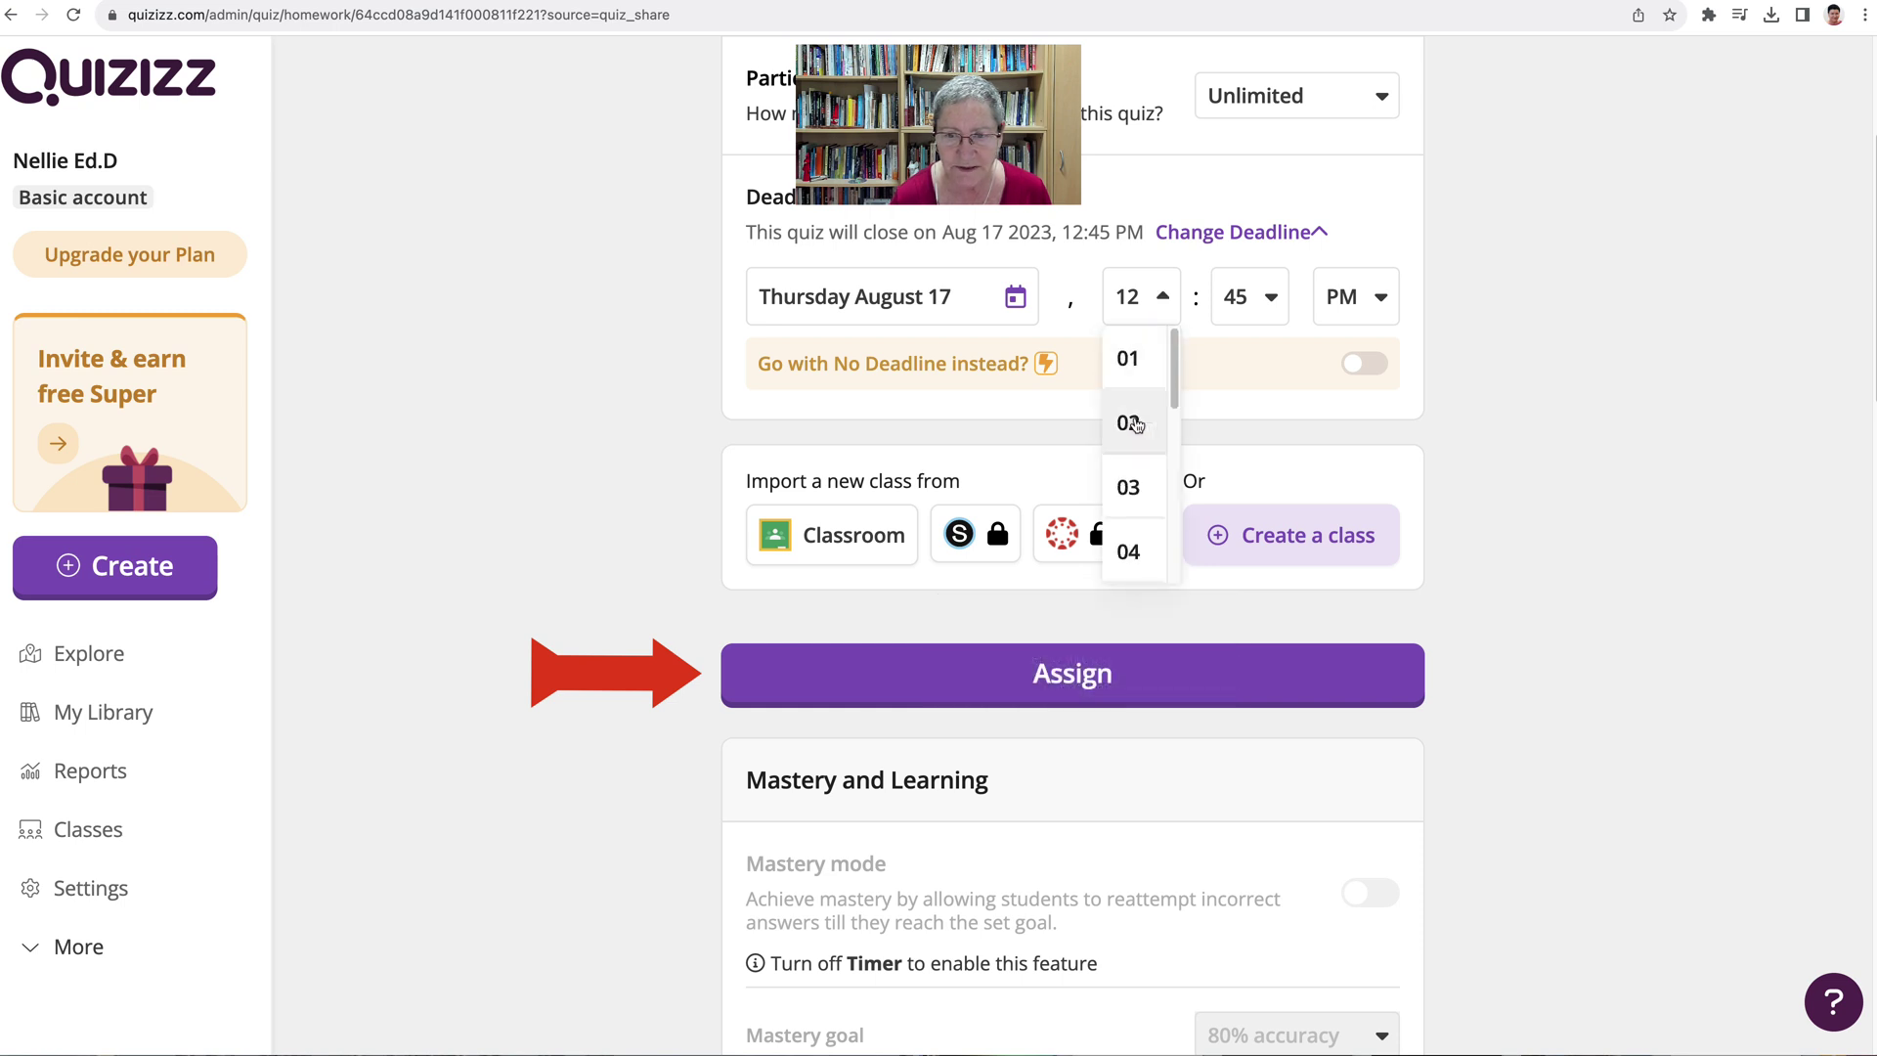
scroll(1139, 491, "down", 4)
left_click(1134, 488)
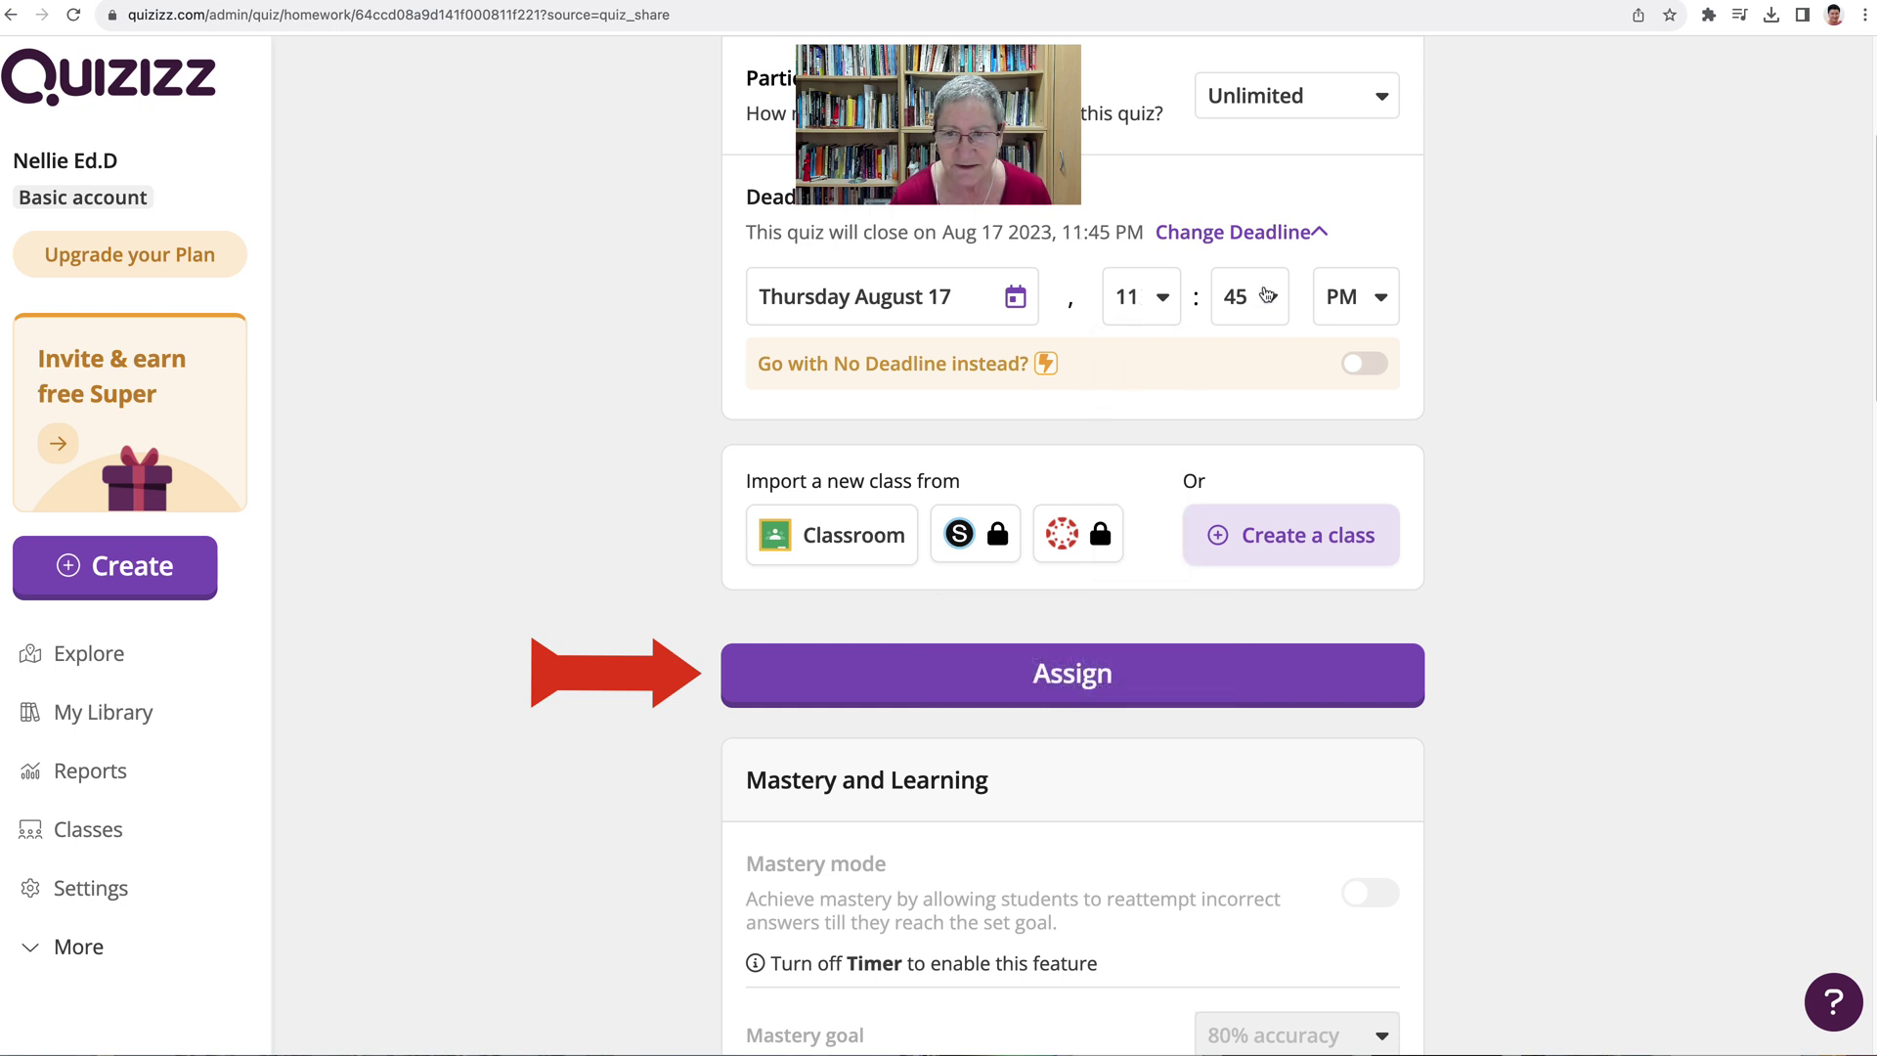
left_click(1256, 296)
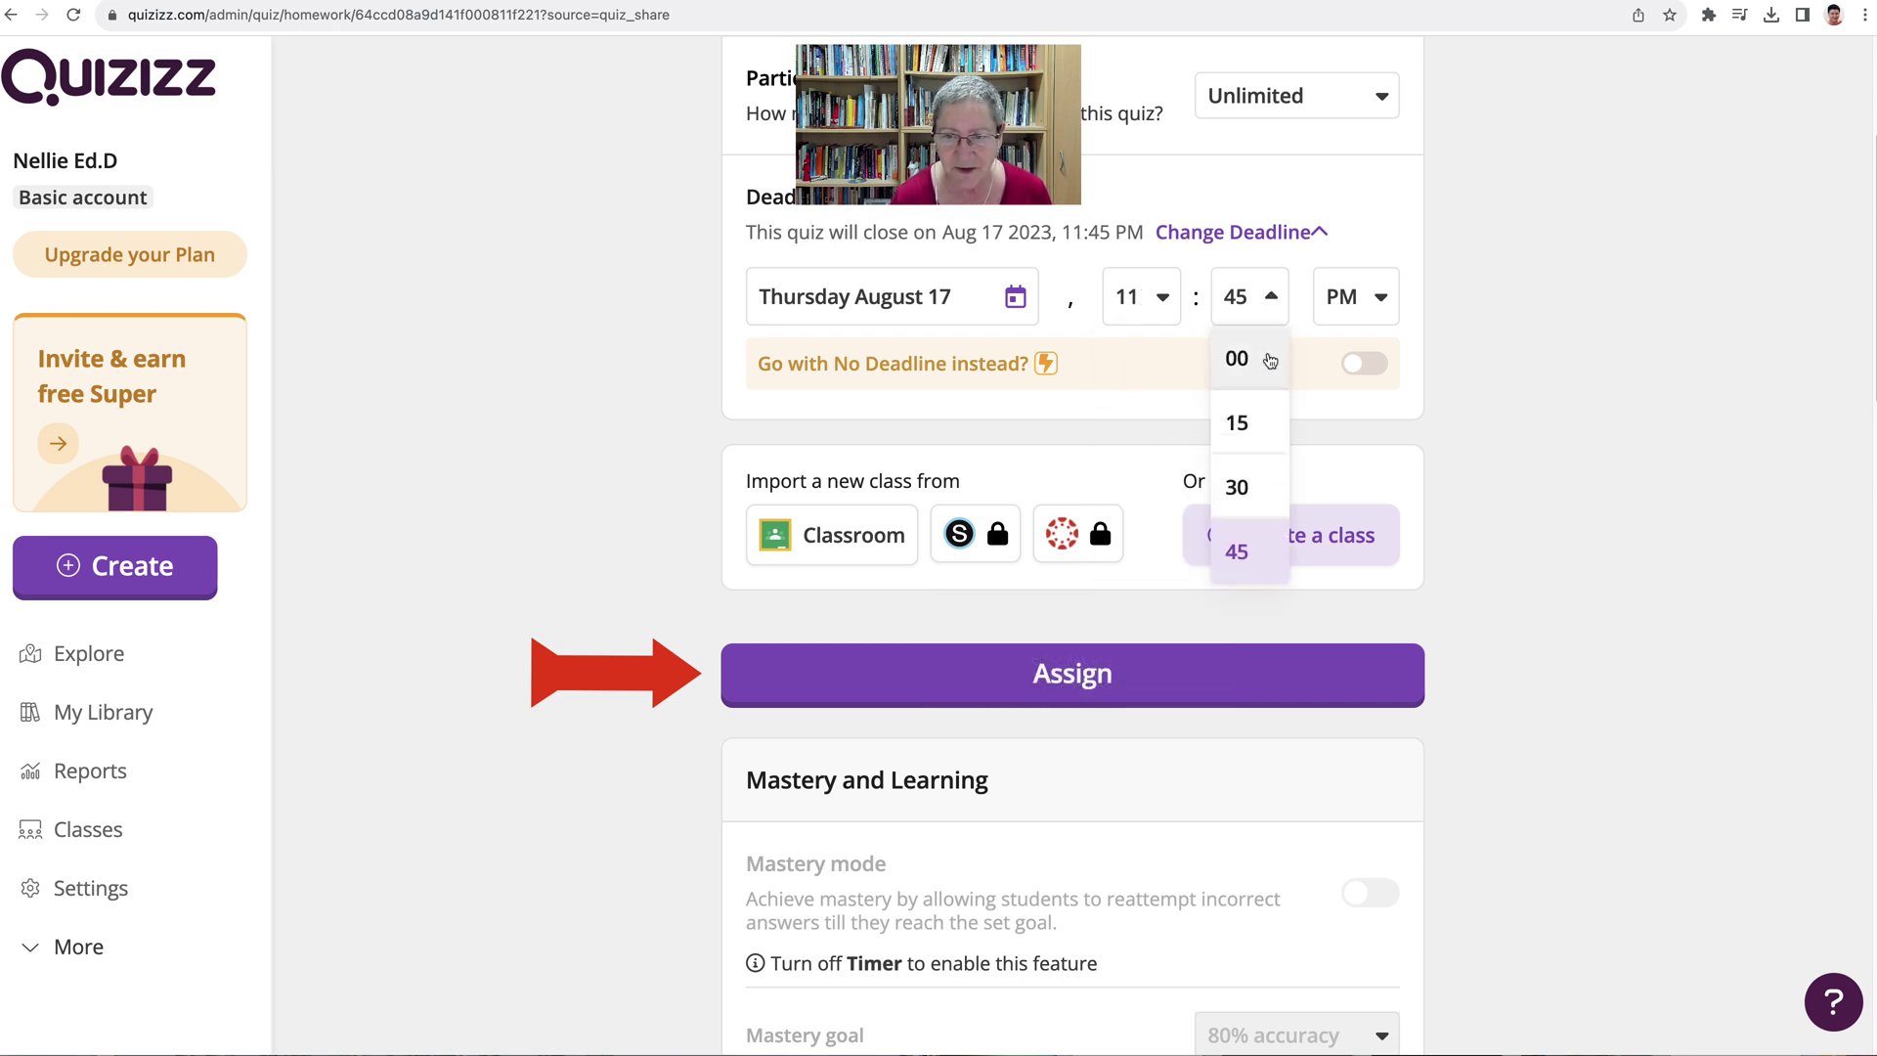
left_click(1235, 546)
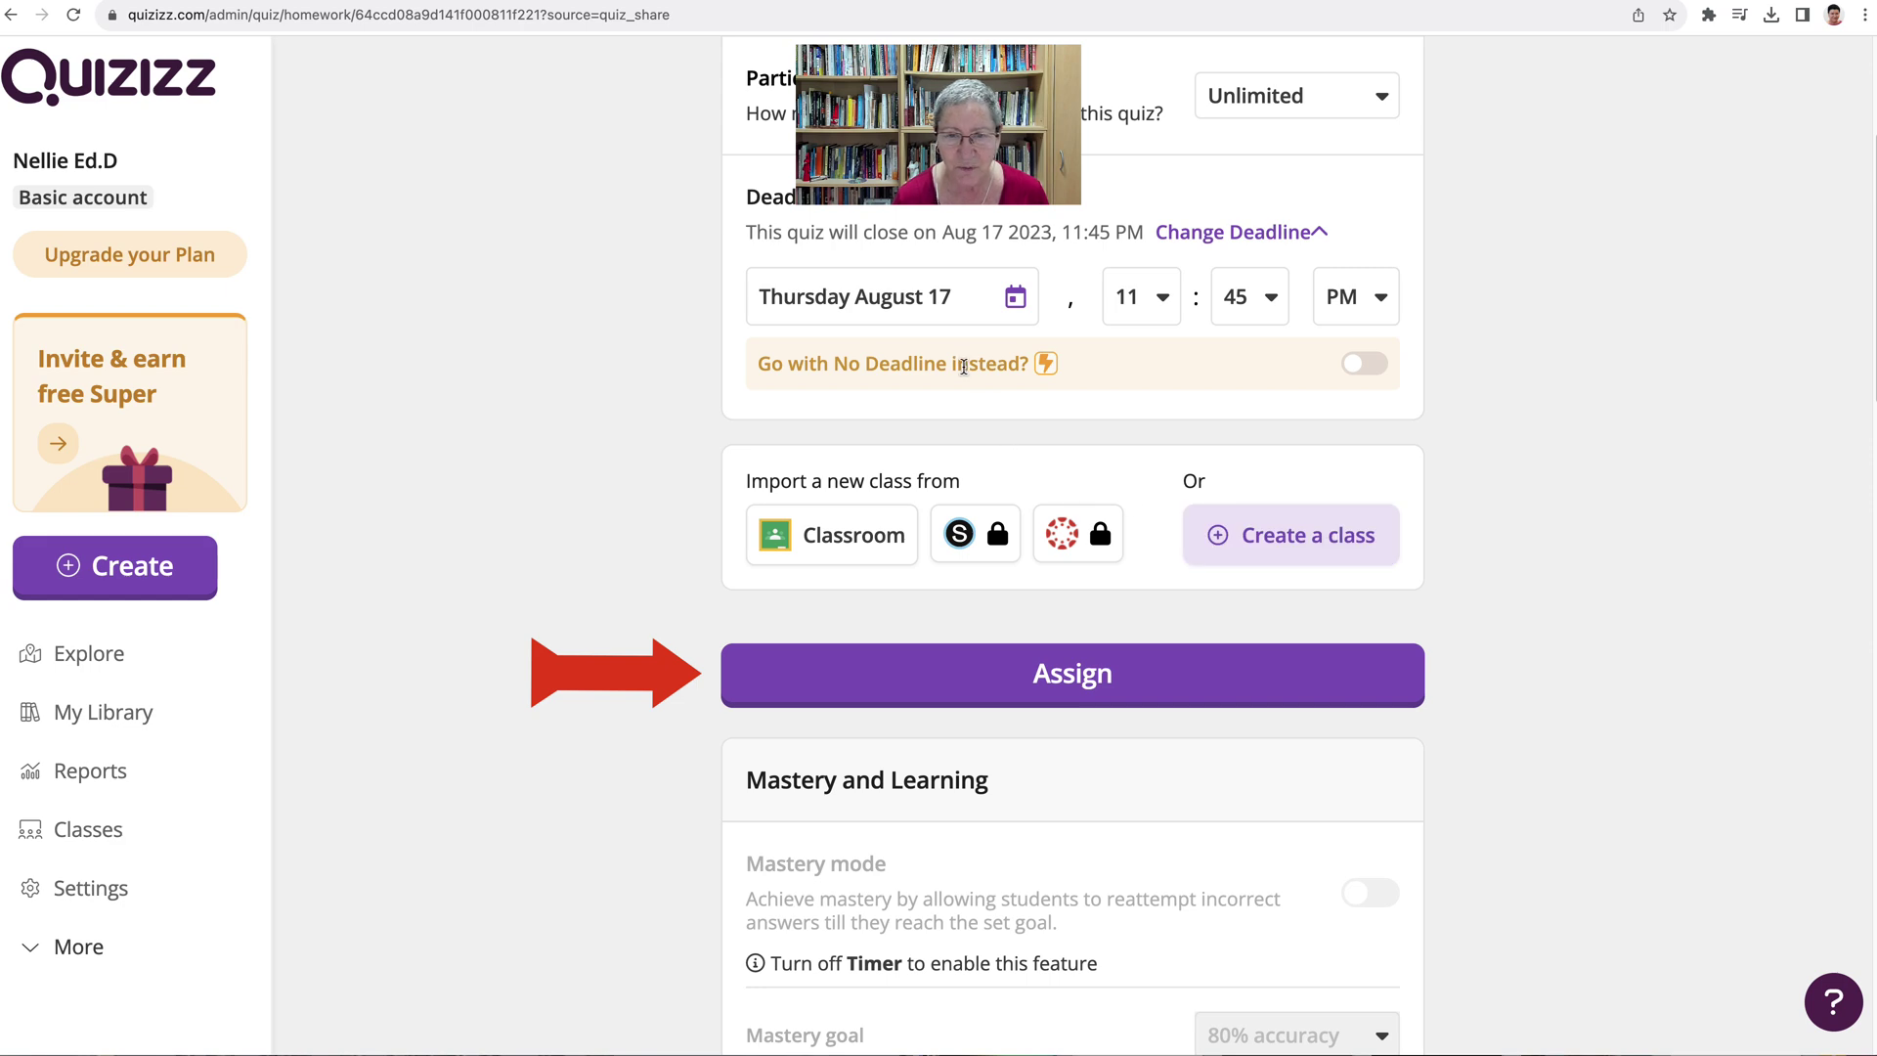
Try the No Deadline toggle, dismiss the Upgrade to SUPER popup, and assign the quiz as homework
left_click(1351, 365)
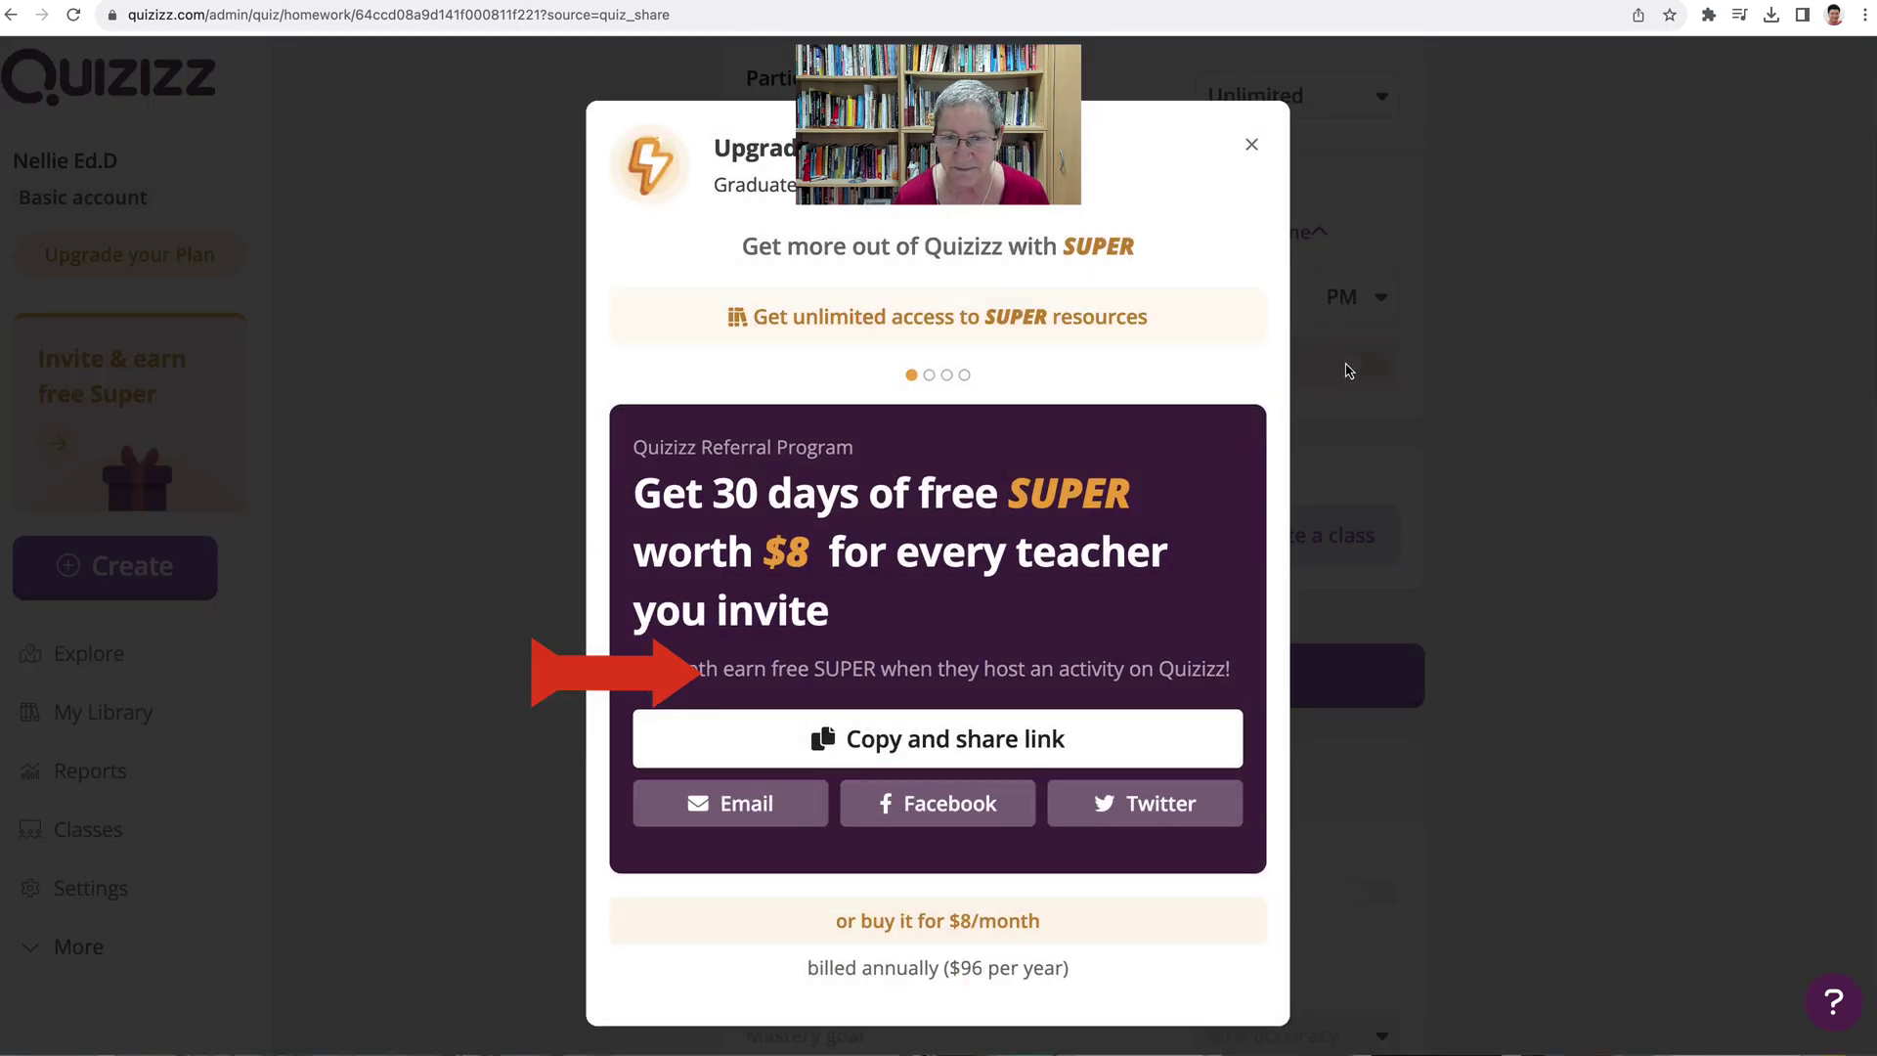
left_click(1251, 144)
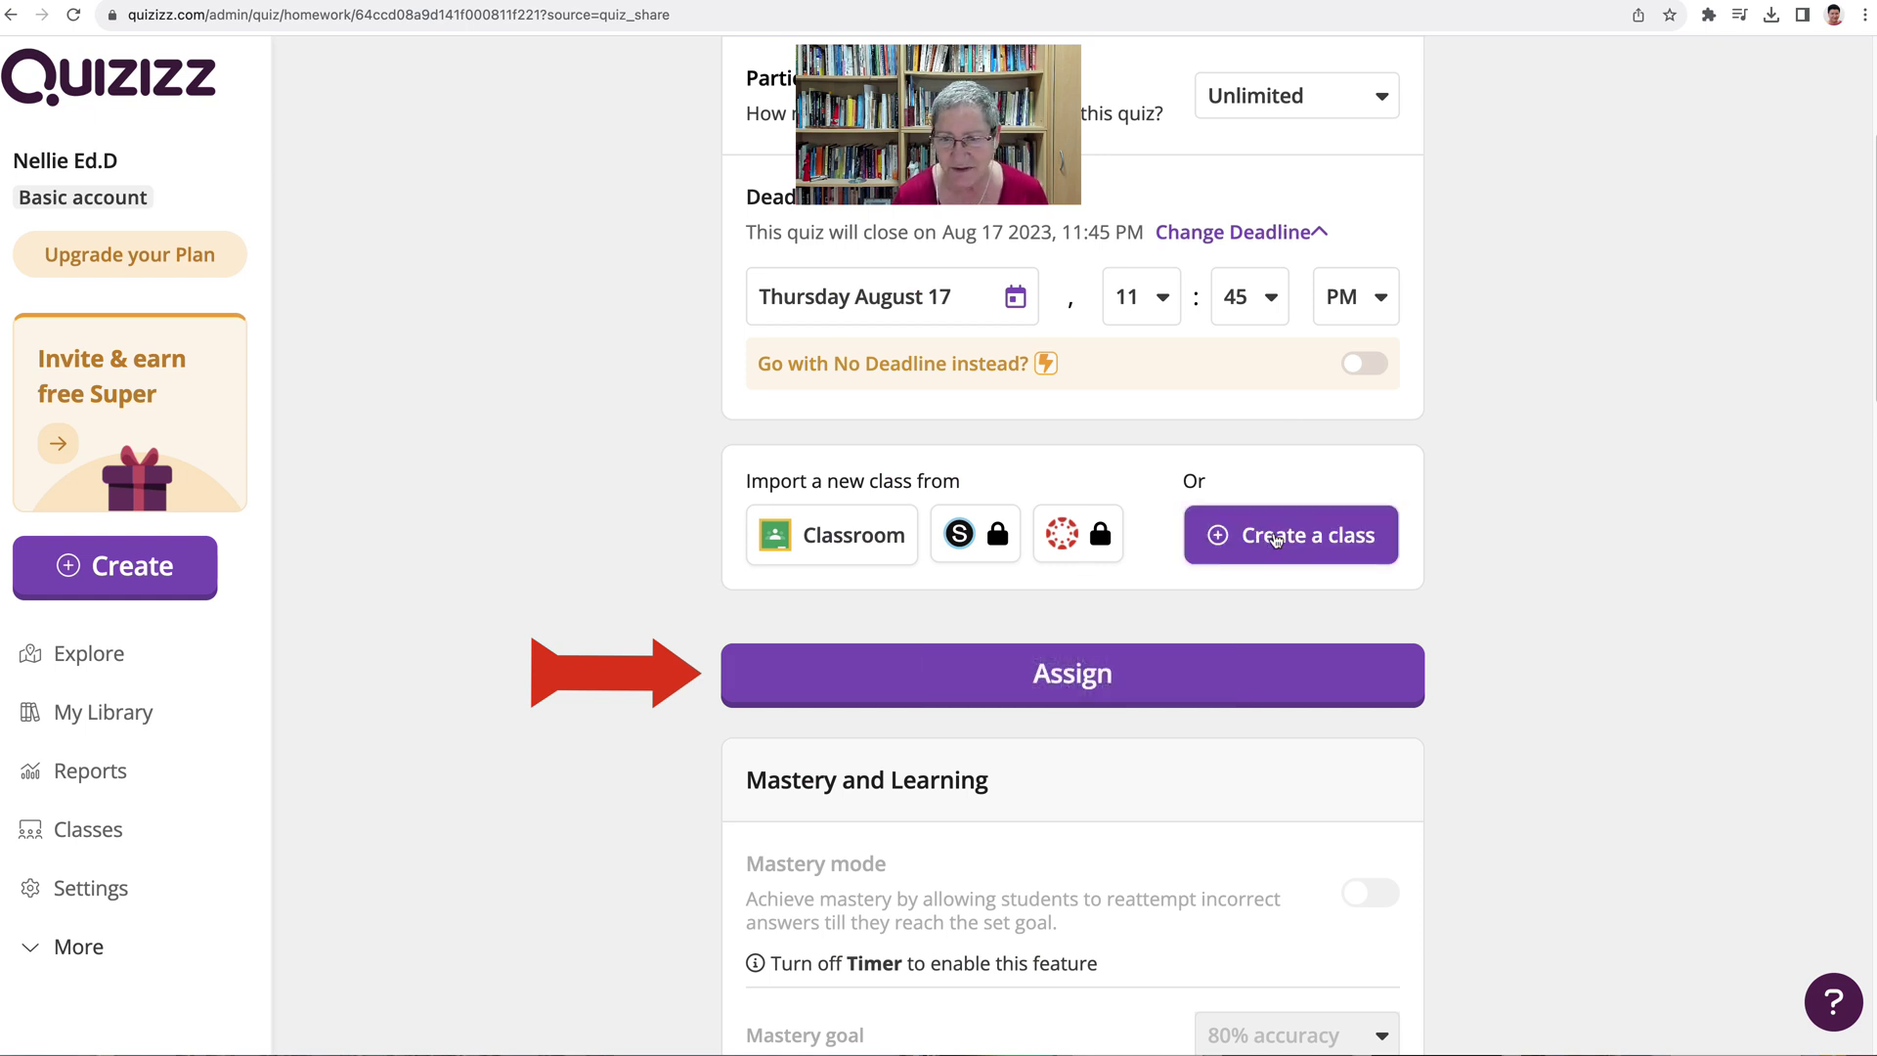
left_click(1080, 675)
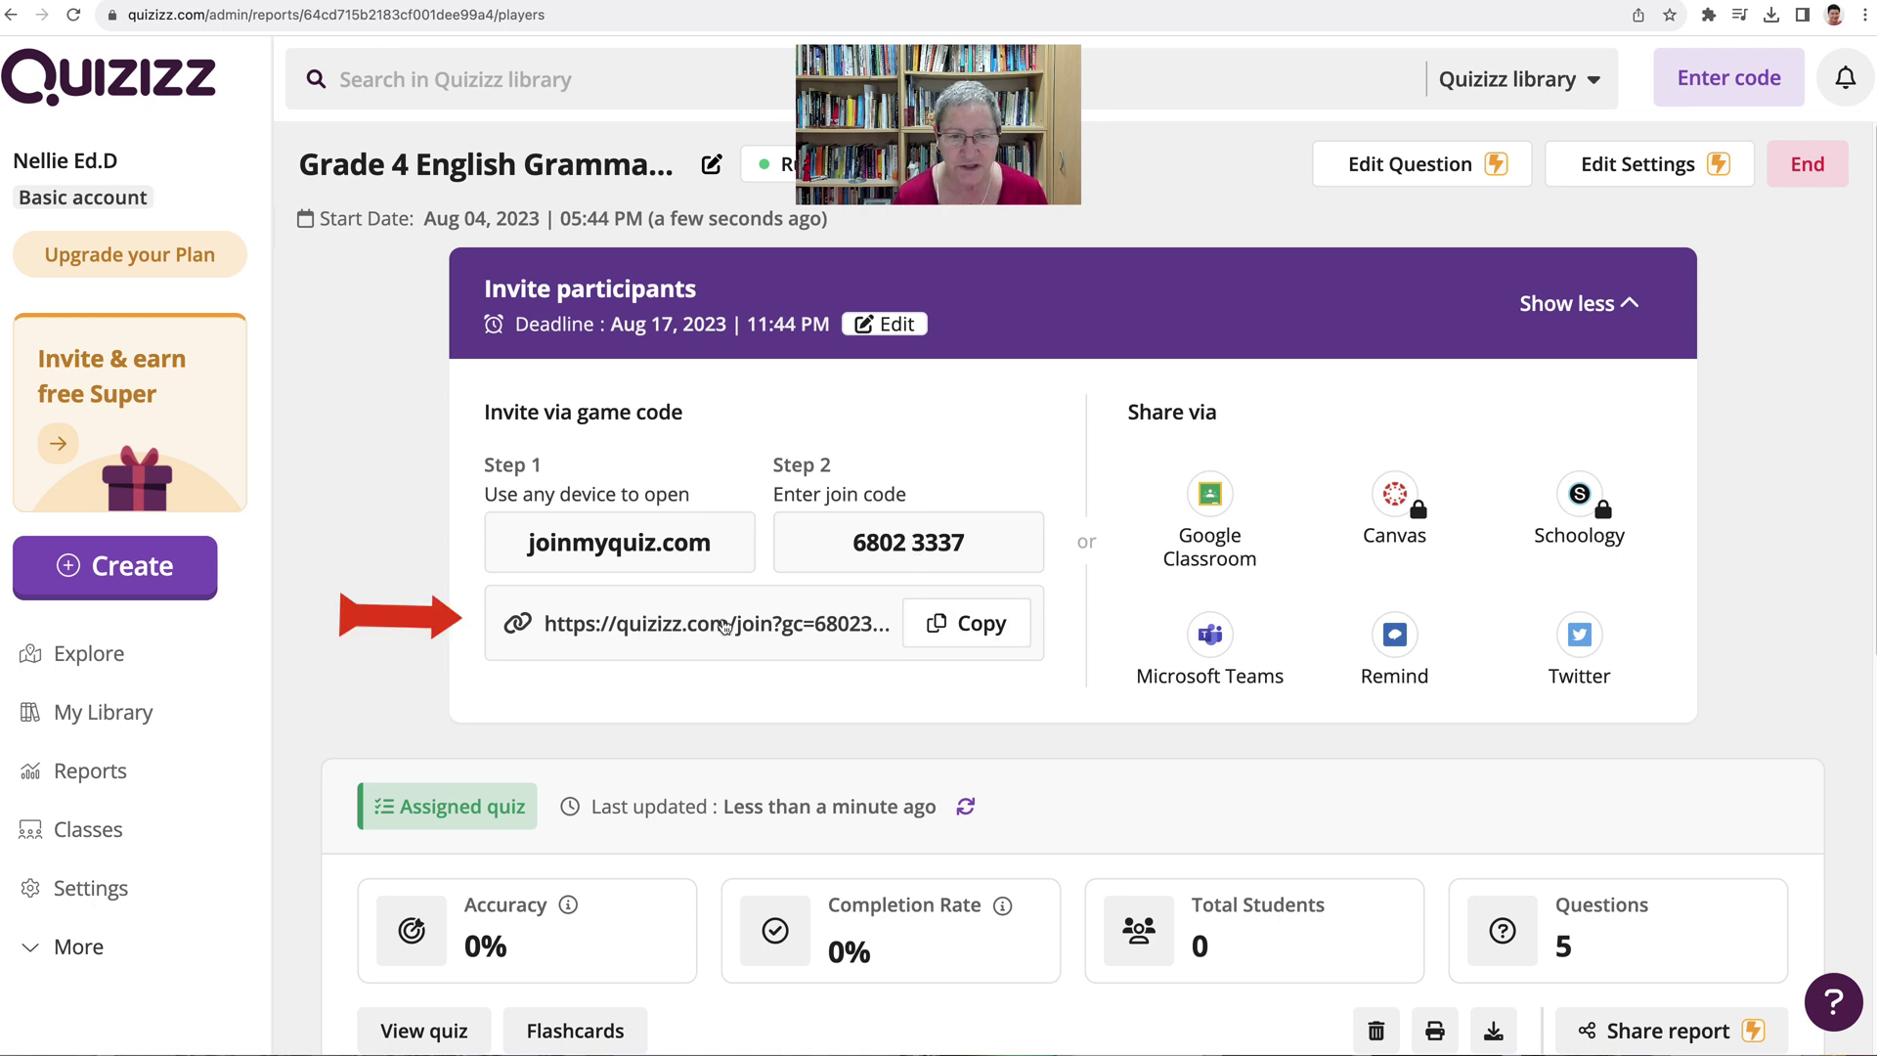
Copy the quiz's join link from the Invite participants panel
left_click(976, 627)
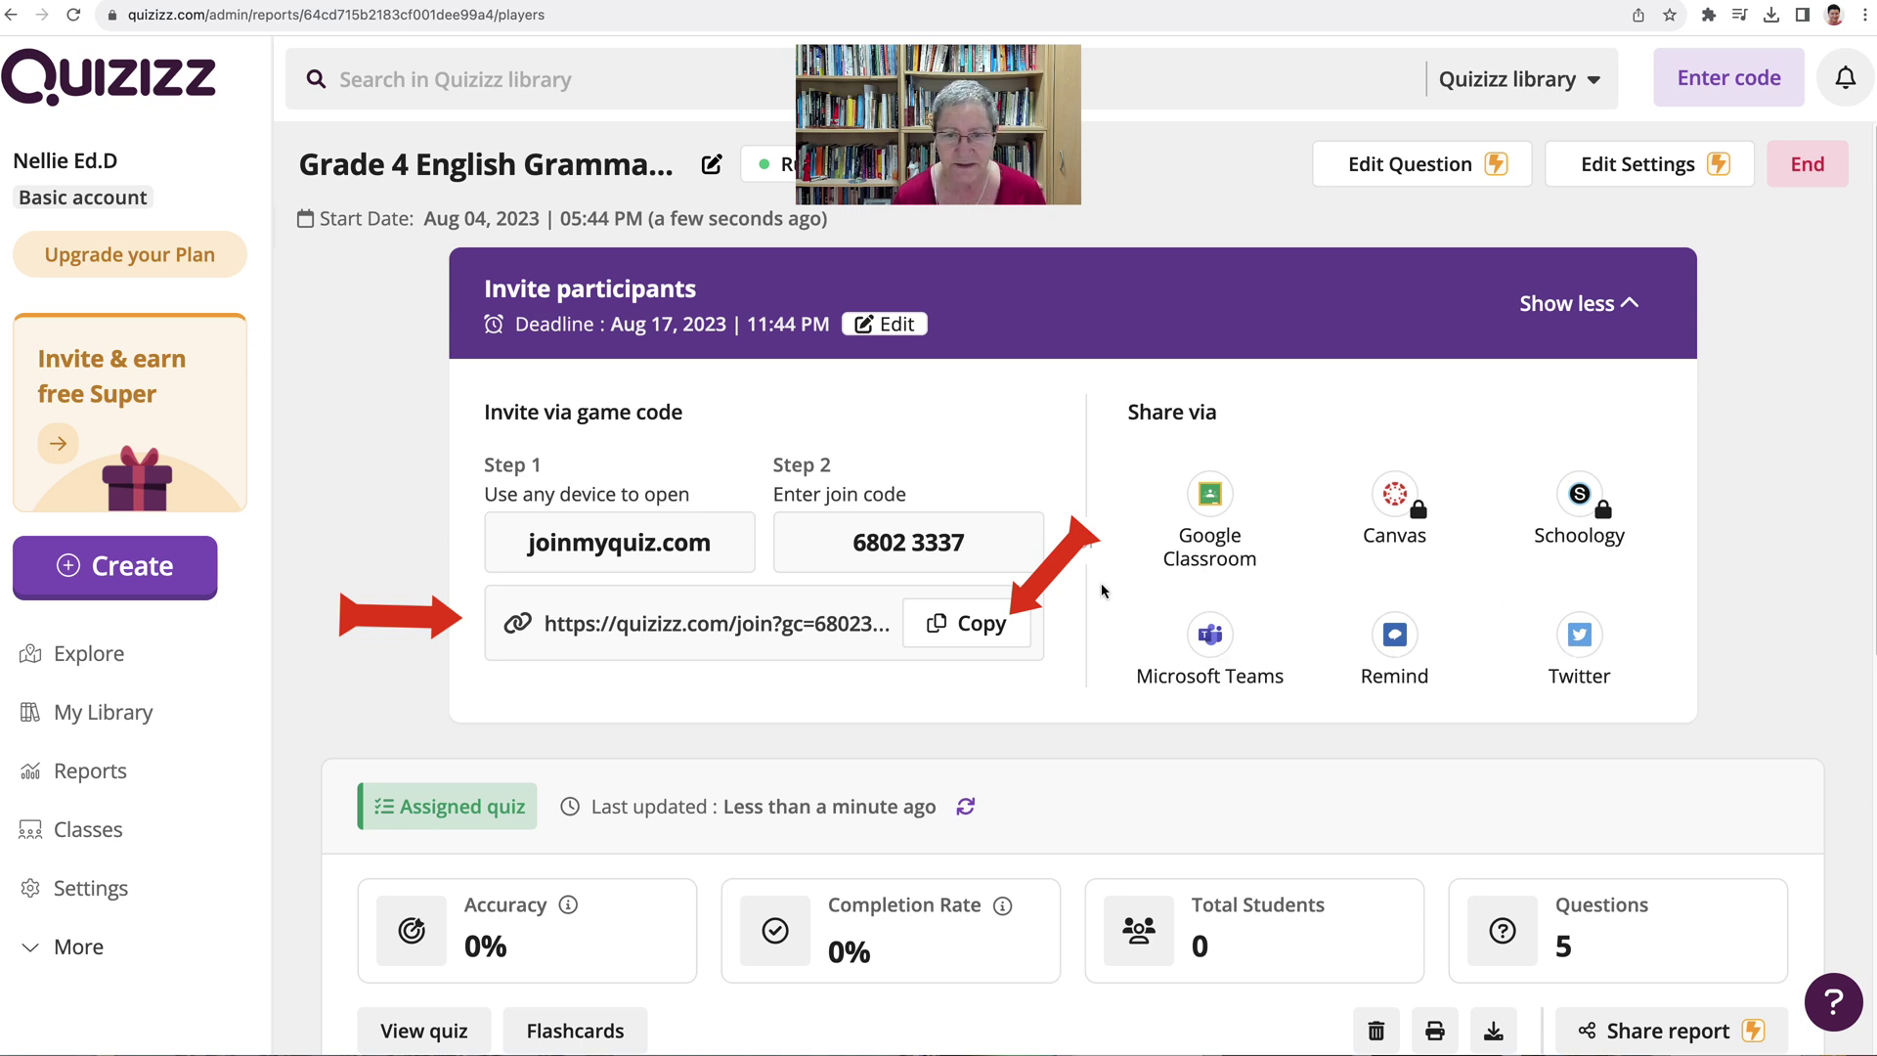
left_click(963, 616)
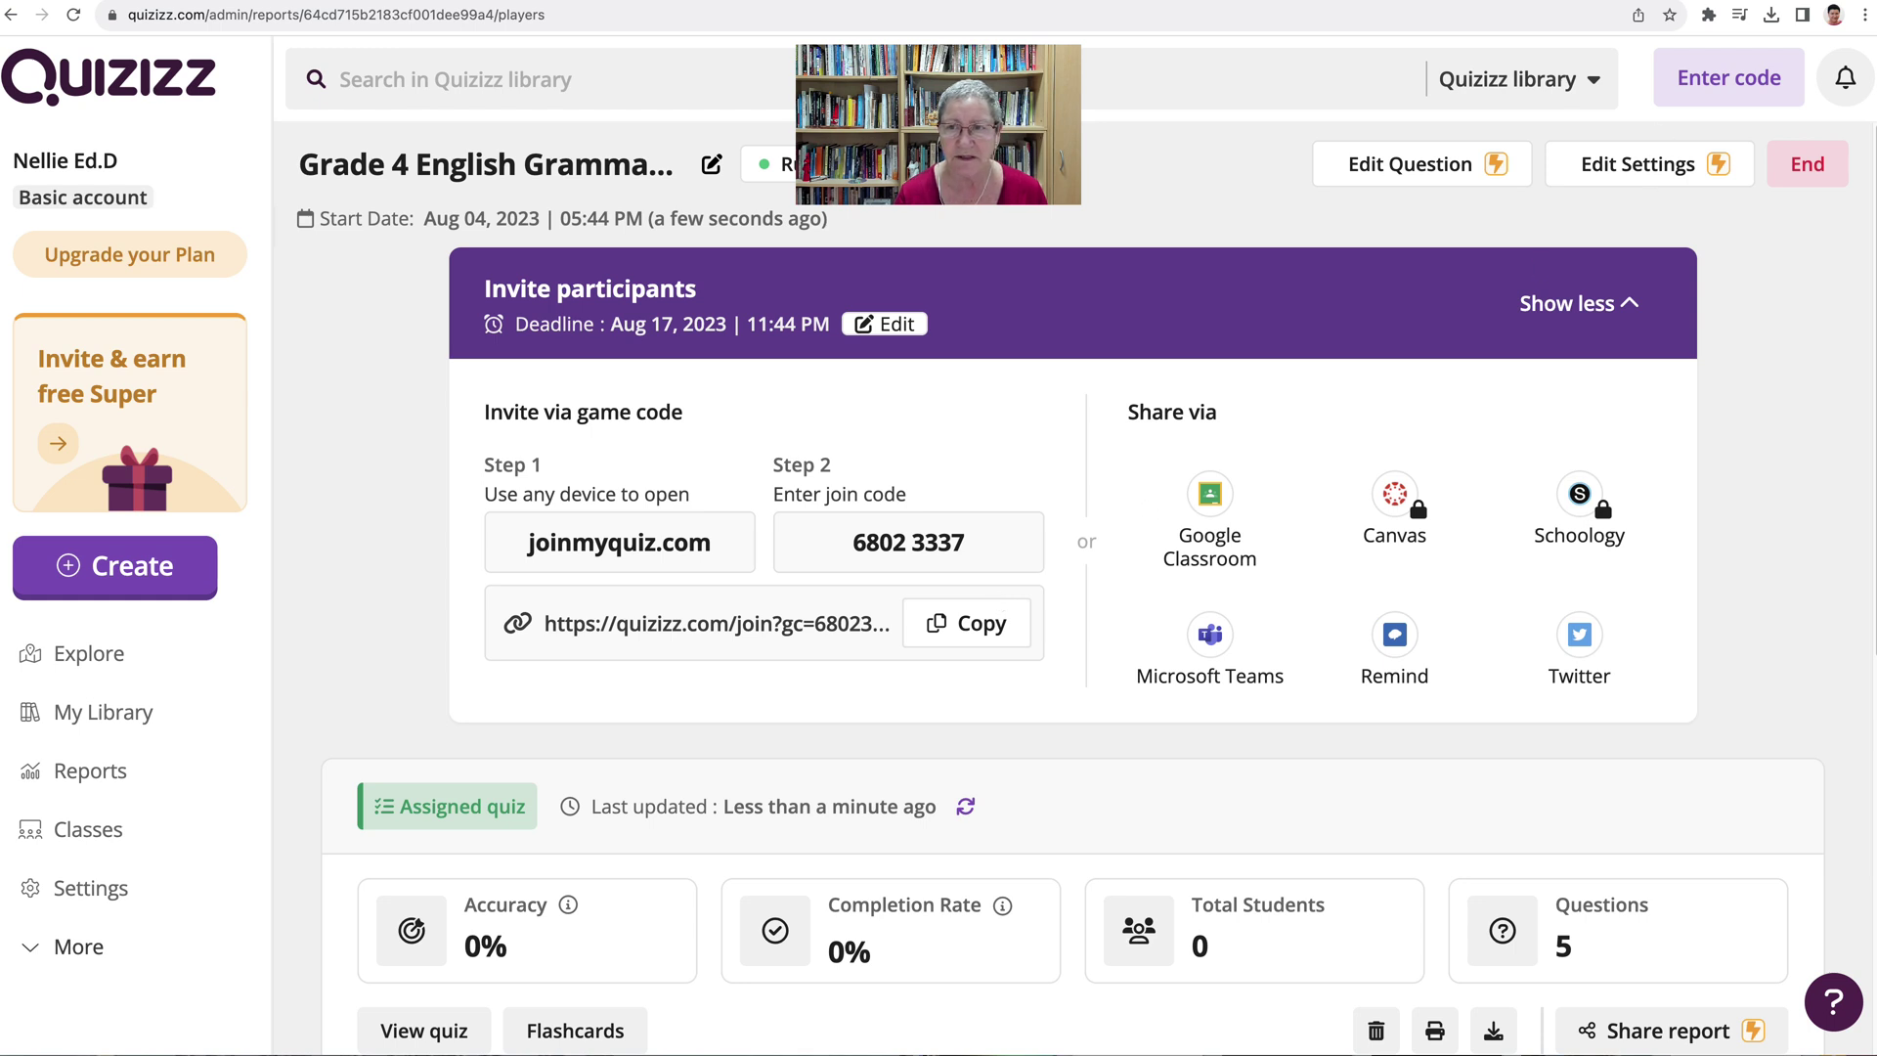
left_click(1584, 2)
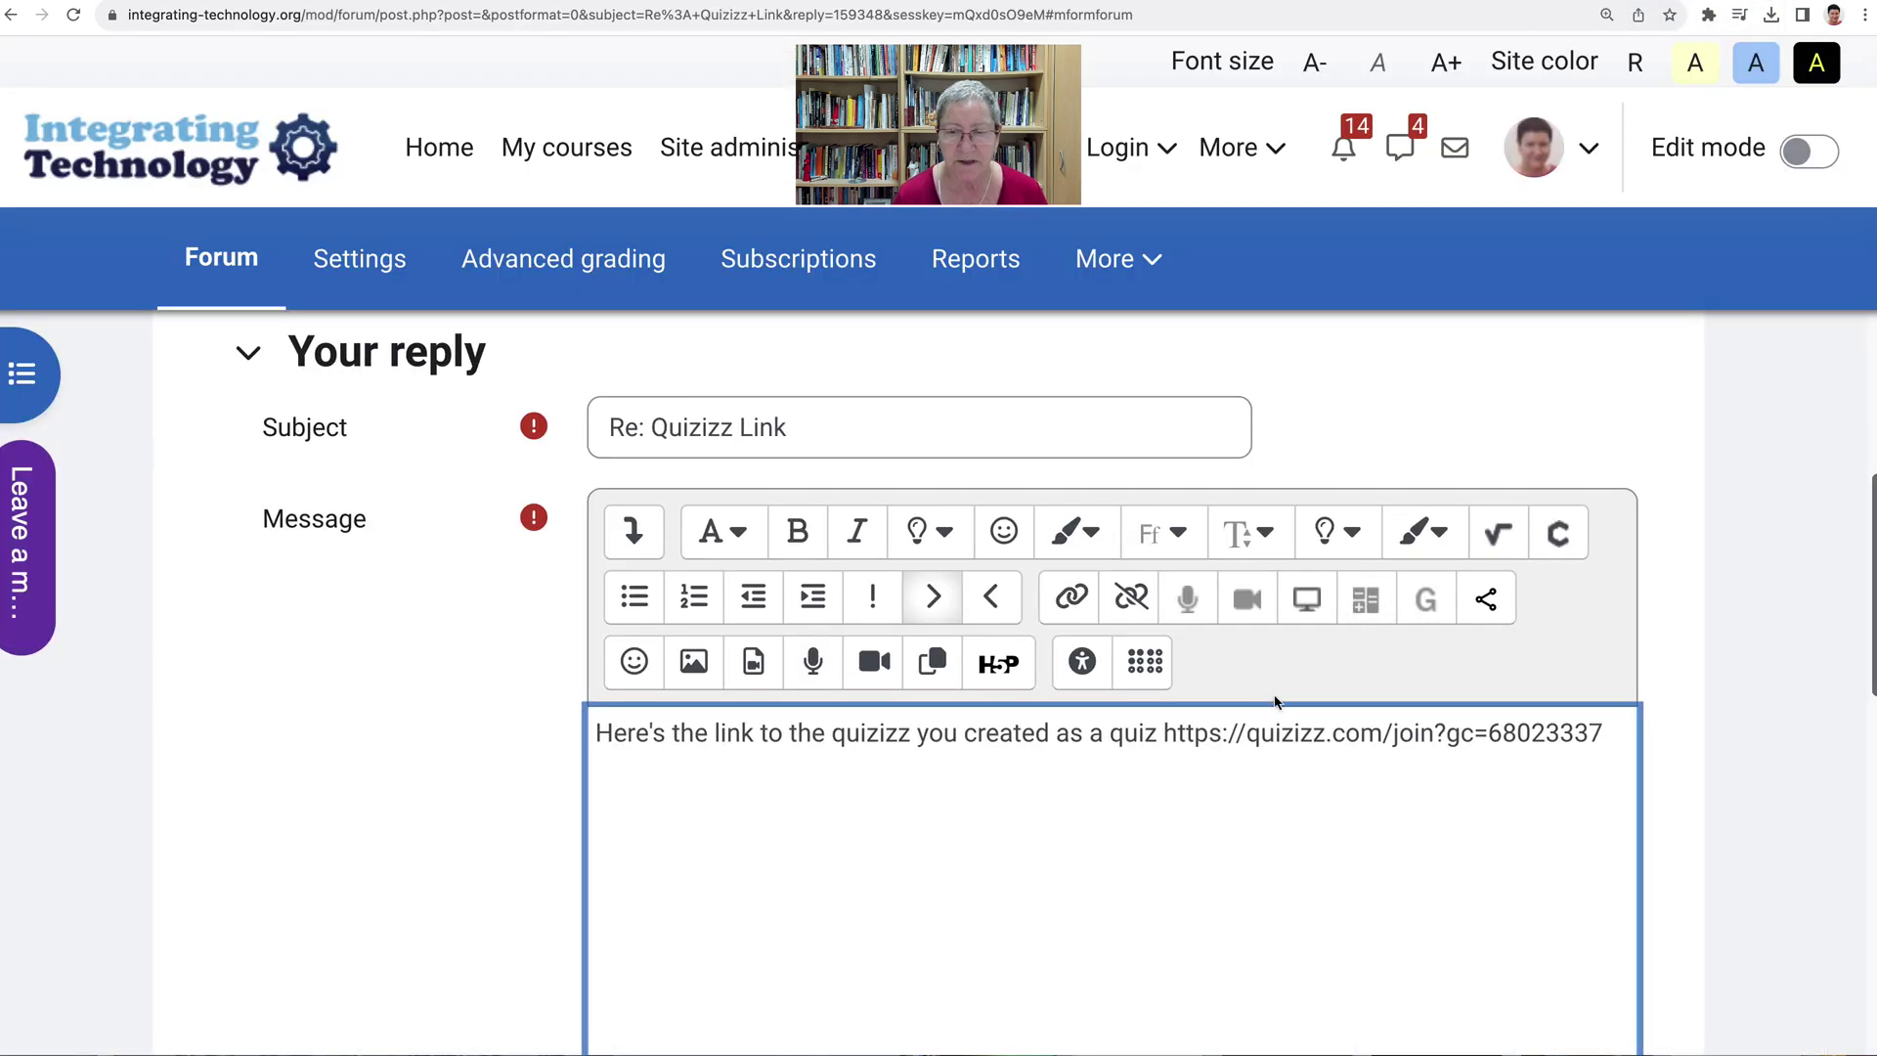
Turn the Quizizz join URL in the reply into a link that opens in a new window
scroll(1275, 701, "down", 1)
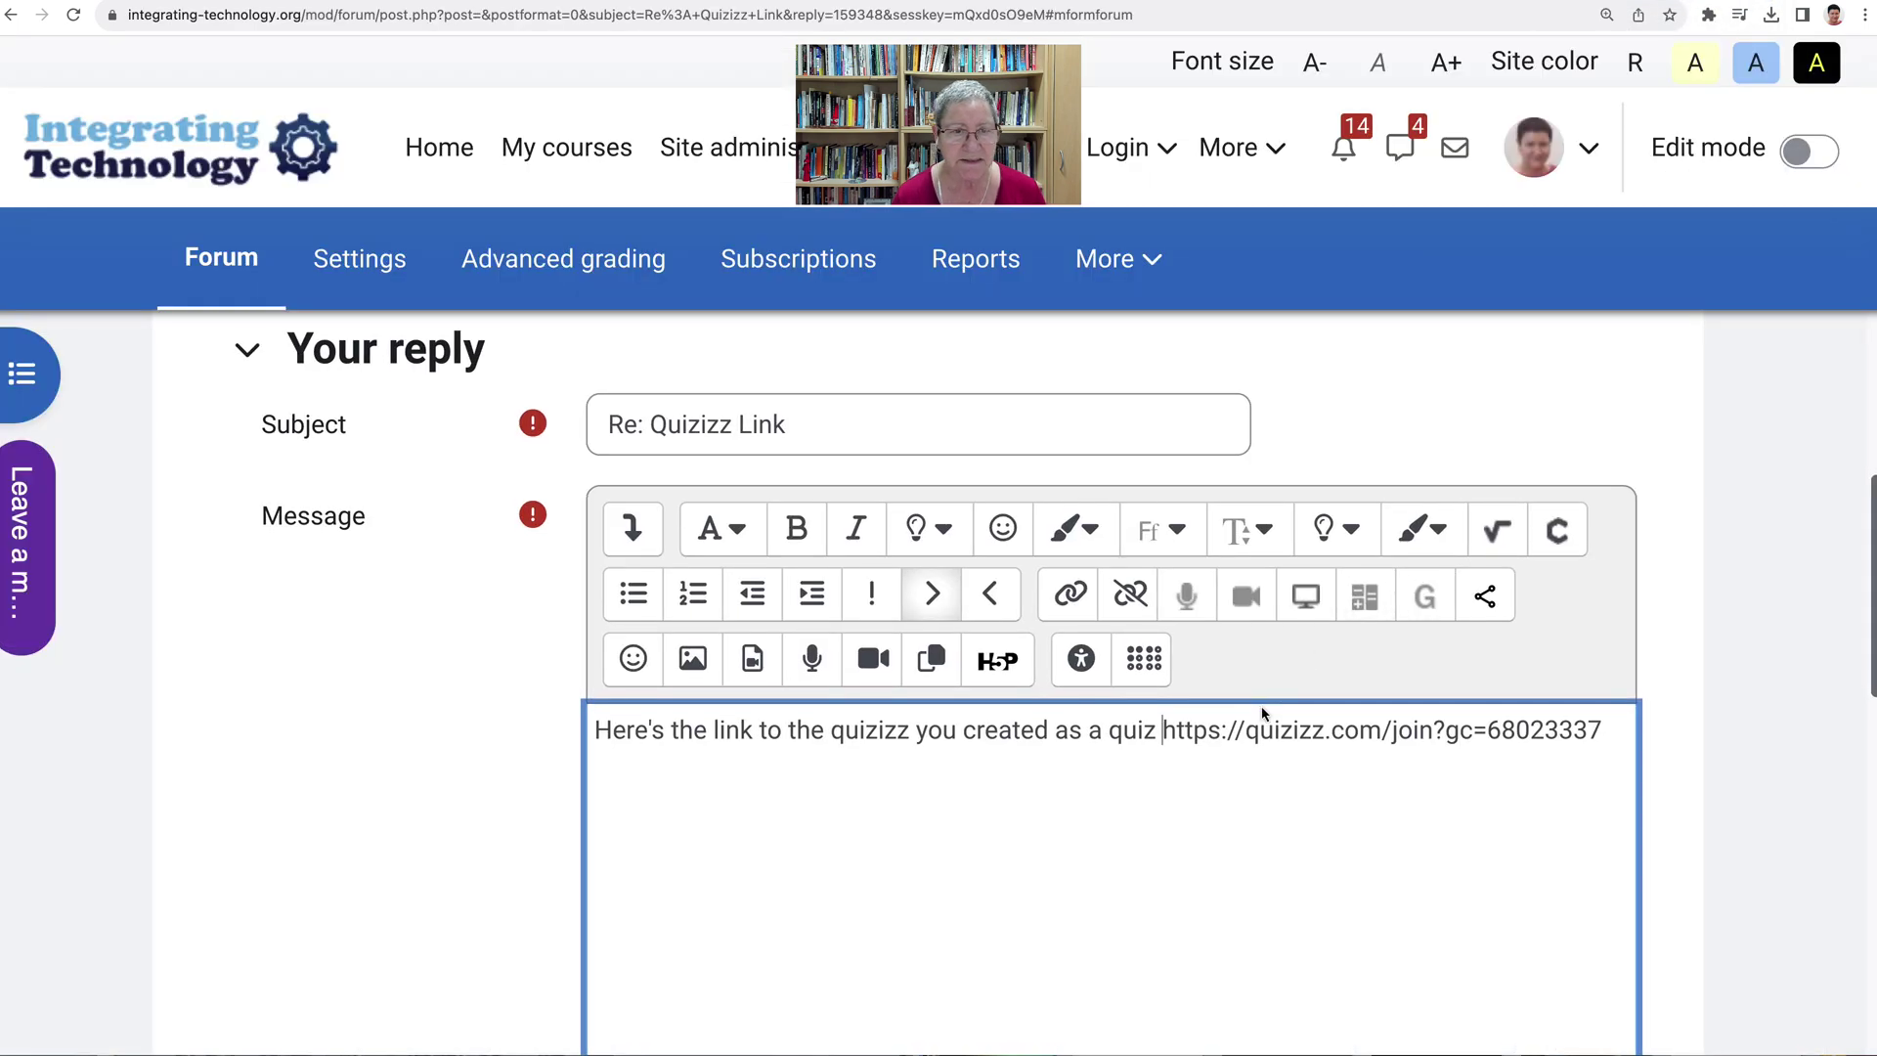
left_click_drag(1162, 725, 1231, 728)
key("ctrl+c")
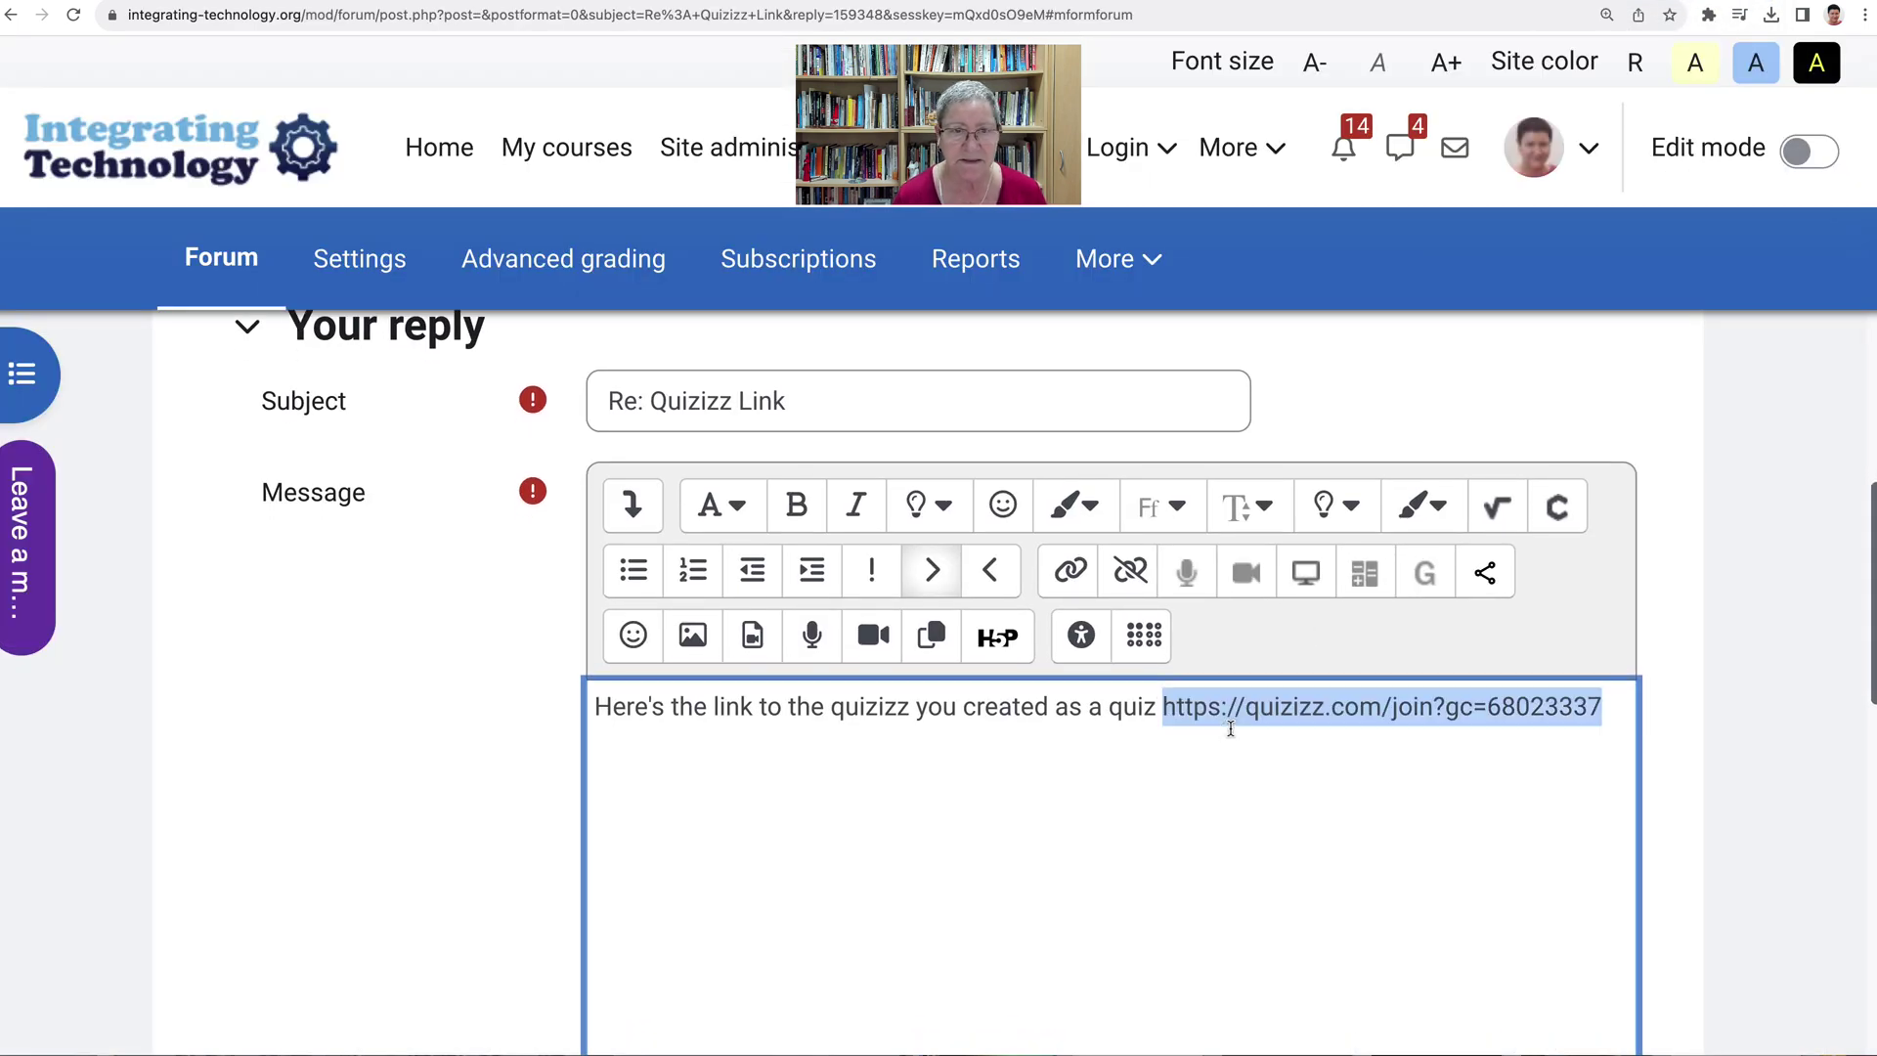
scroll(1359, 665, "up", 1)
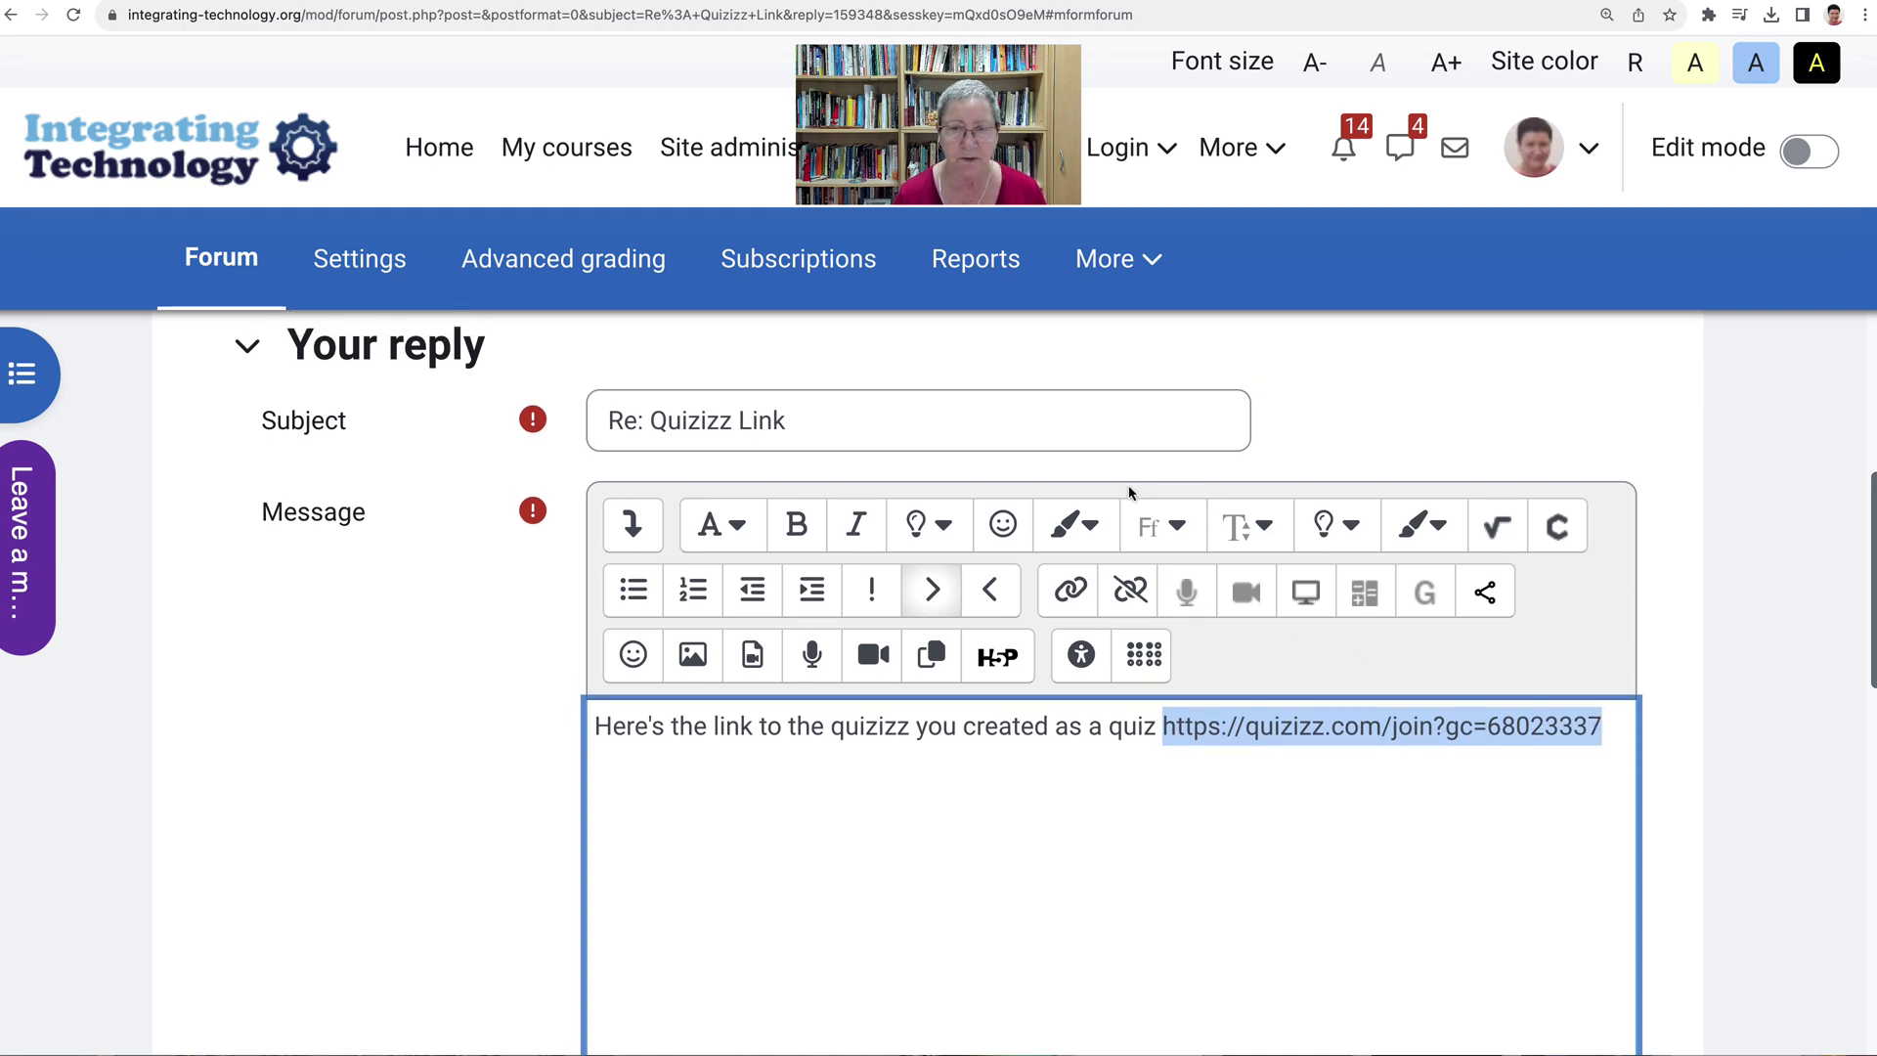
left_click(1071, 590)
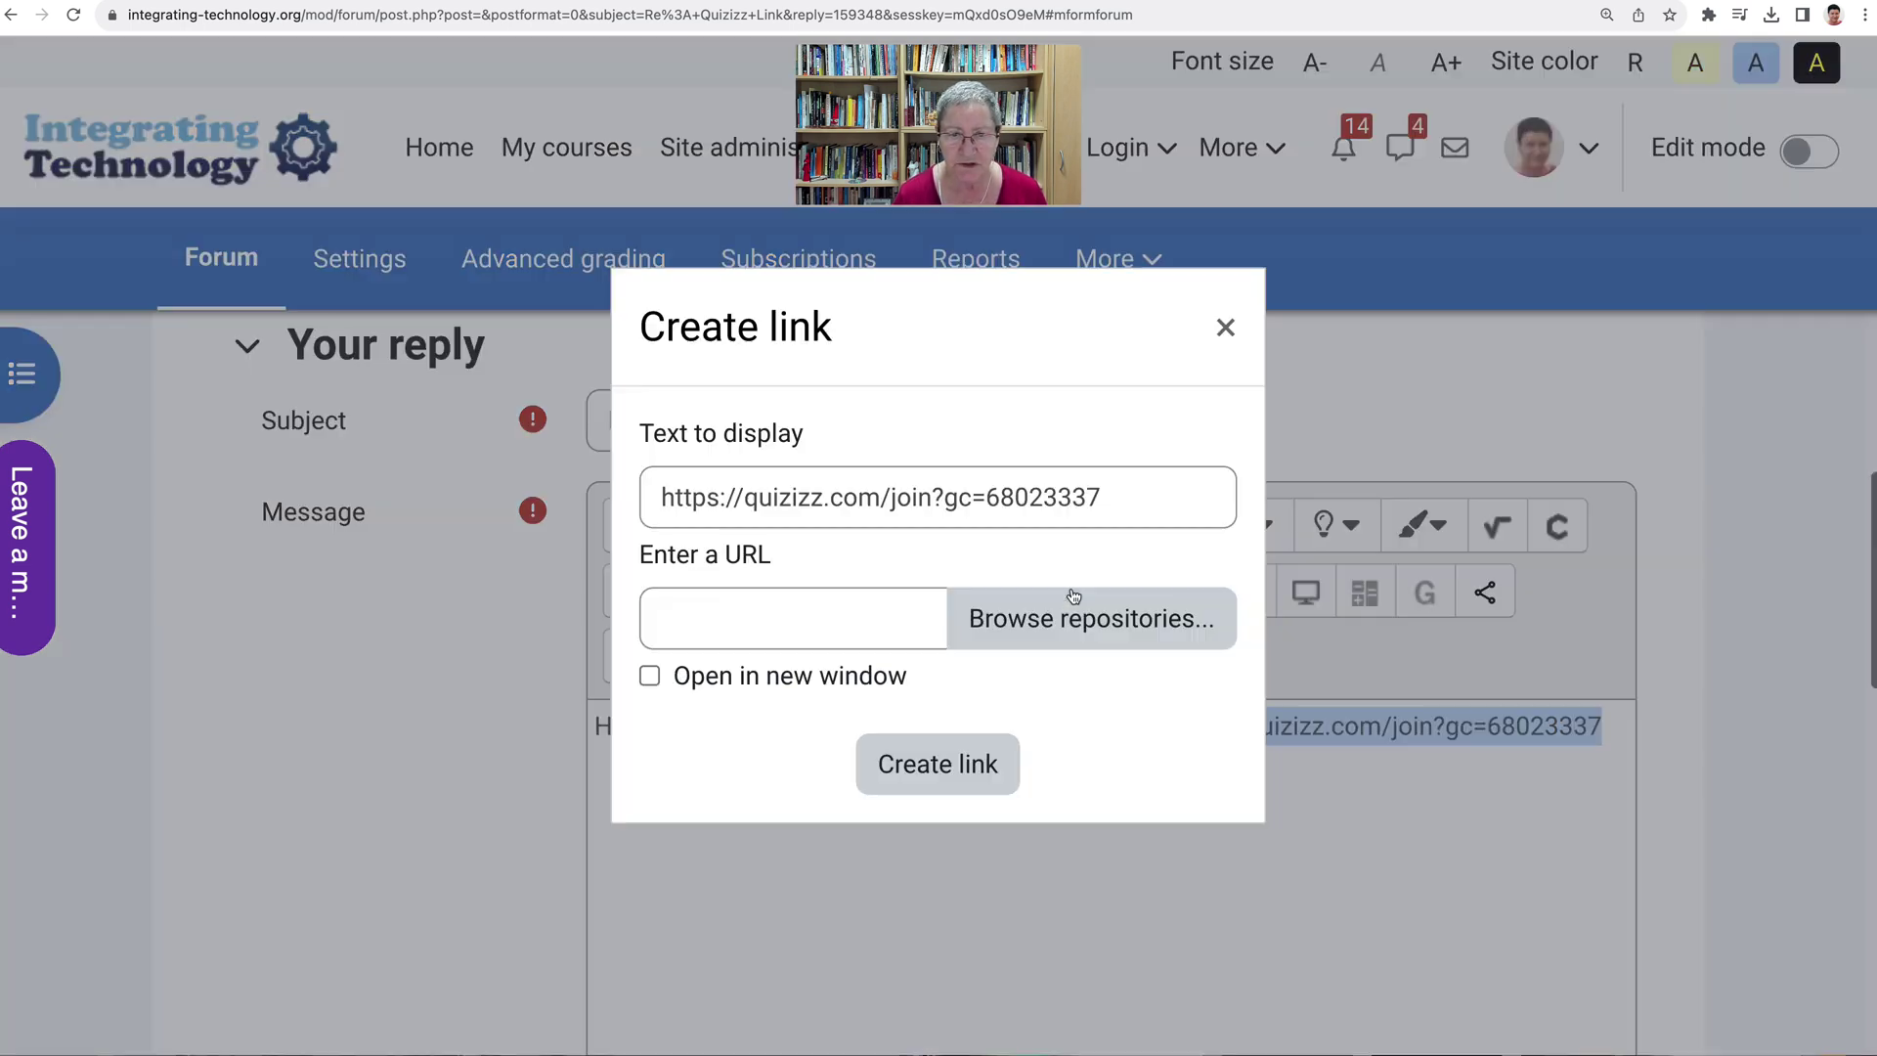
left_click(730, 623)
key("ctrl+v")
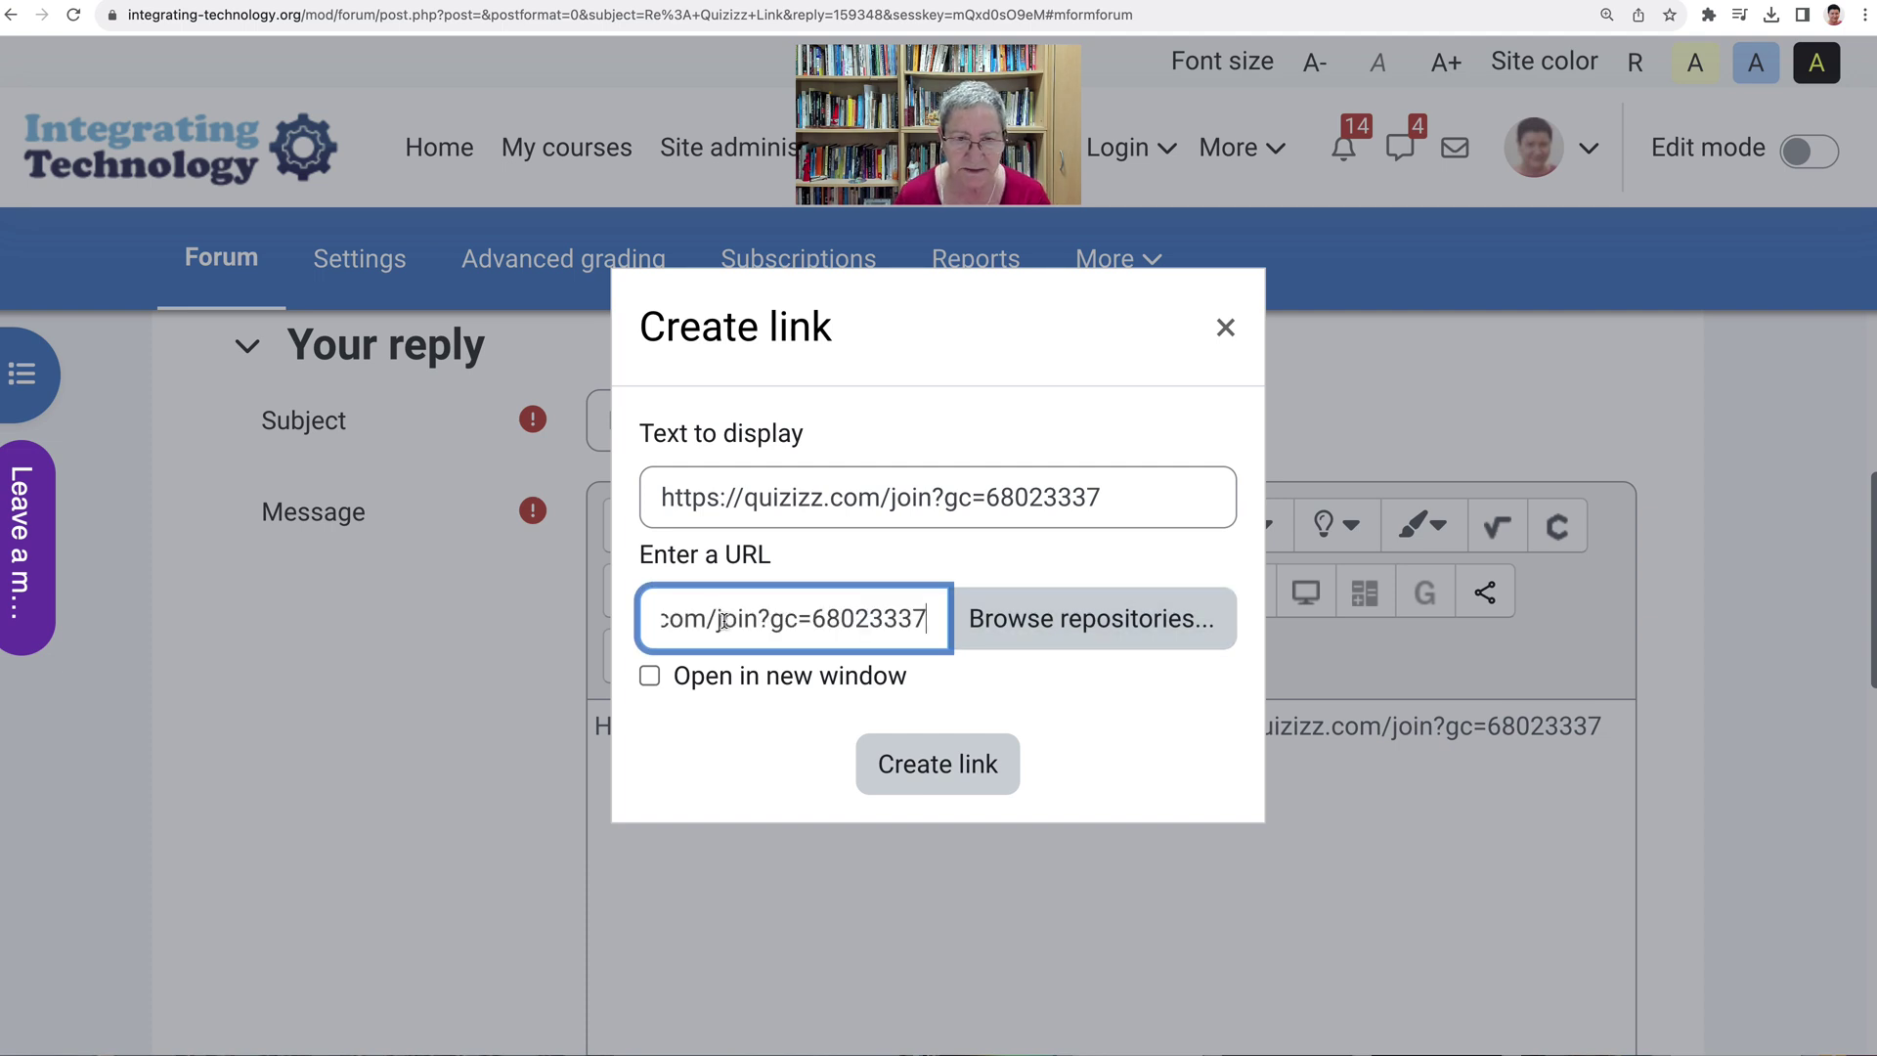
left_click(649, 675)
left_click(992, 767)
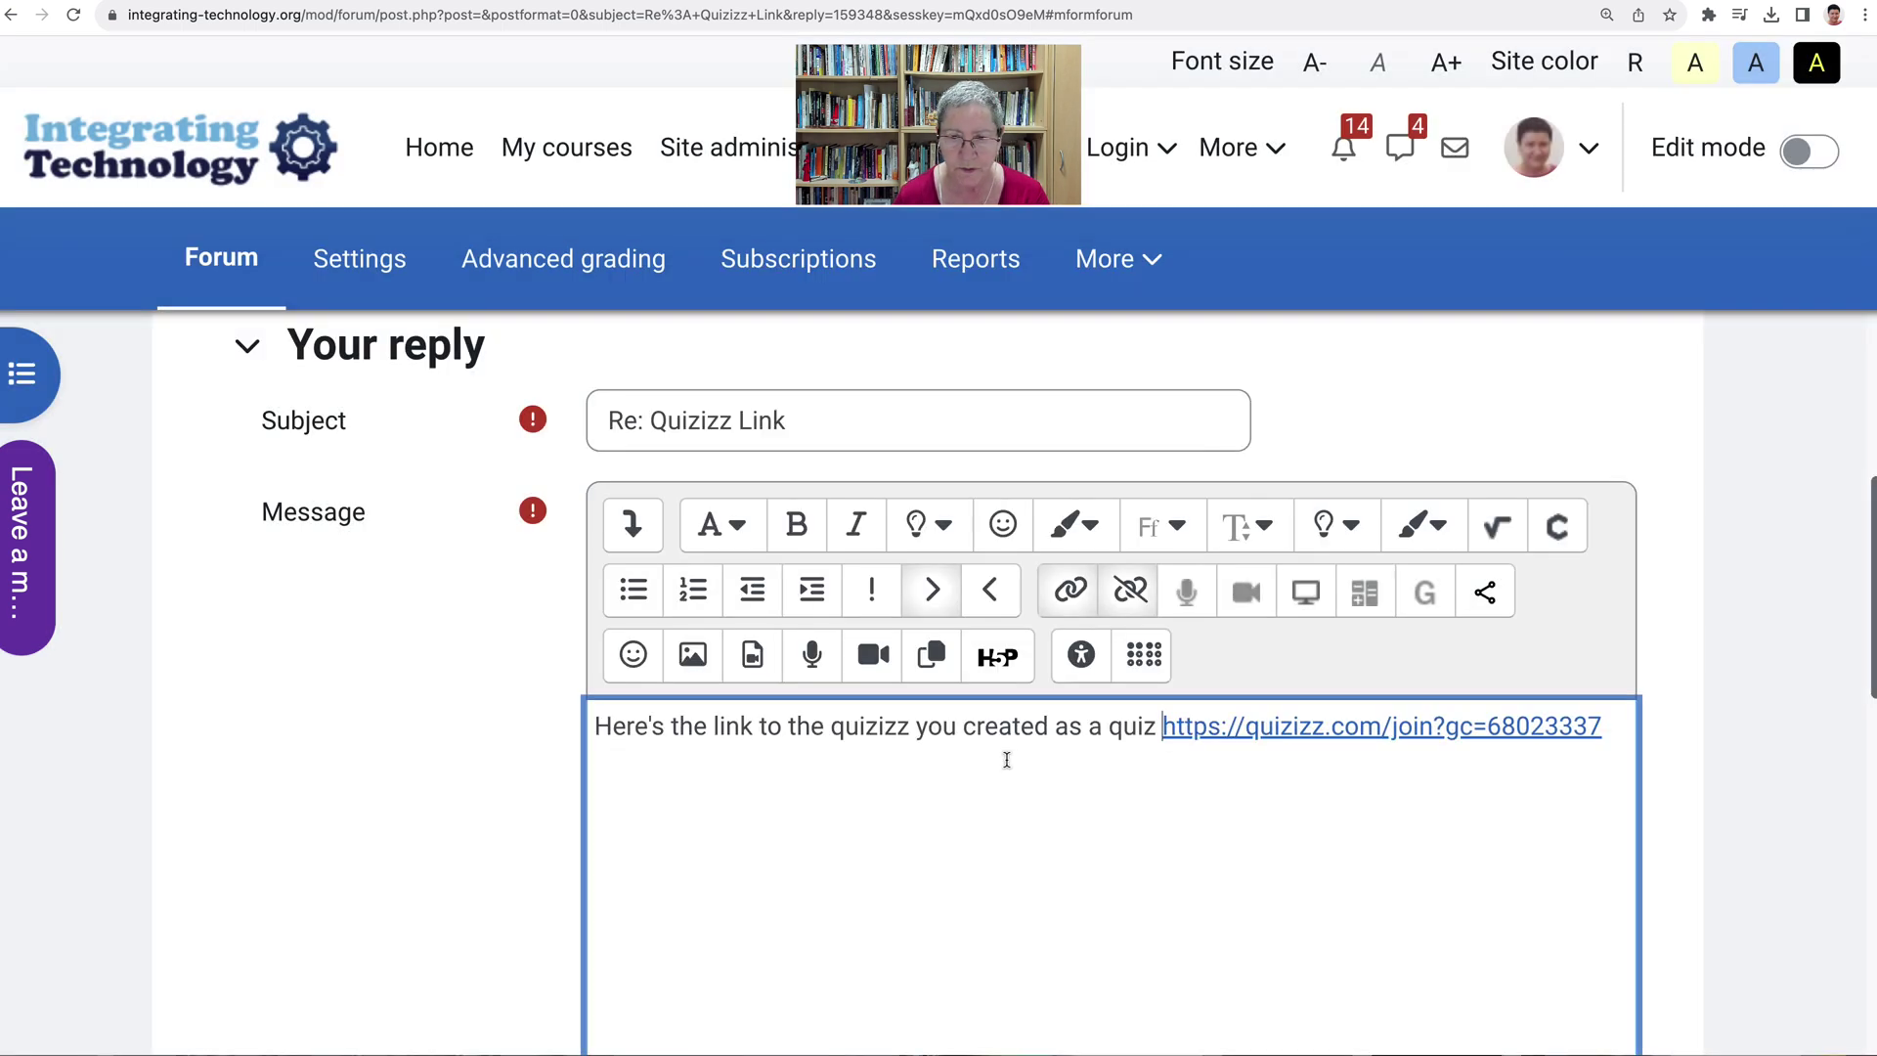
Enable no-delay notifications and post the reply to the forum
scroll(997, 783, "down", 1)
scroll(998, 783, "down", 5)
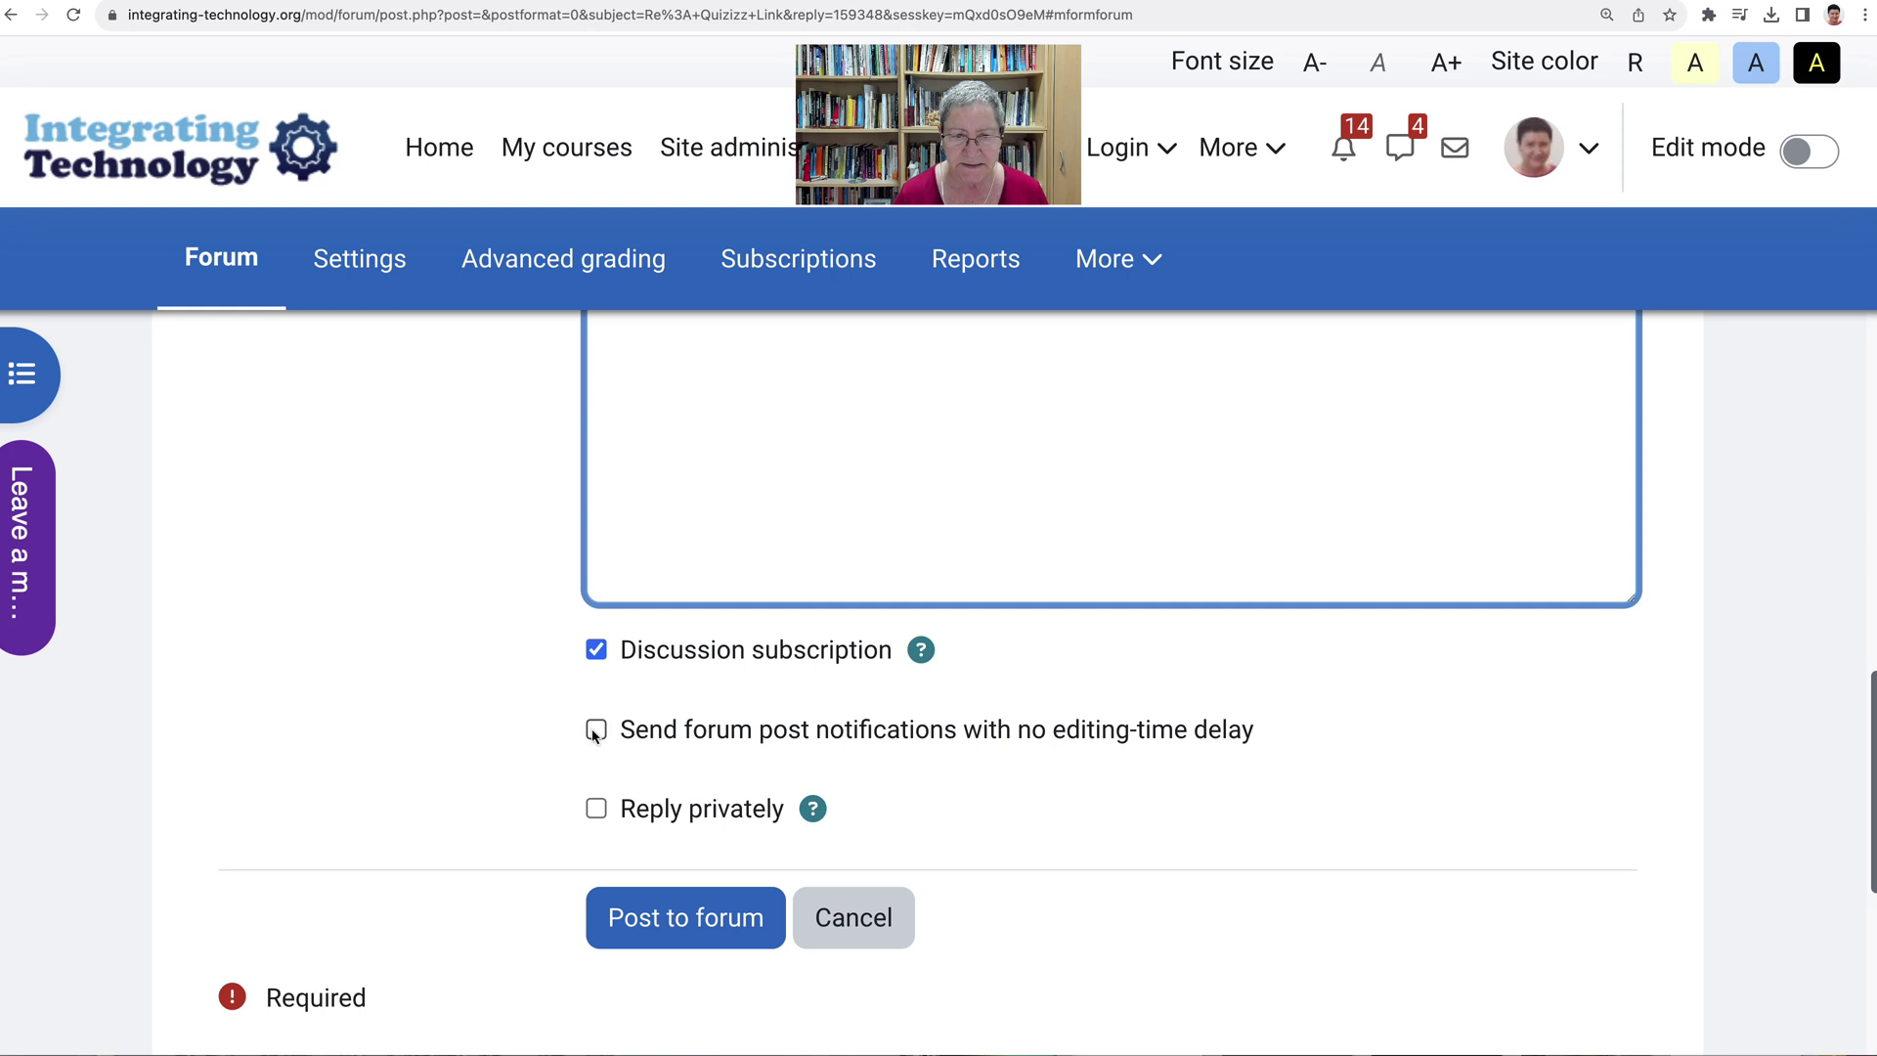
left_click(597, 730)
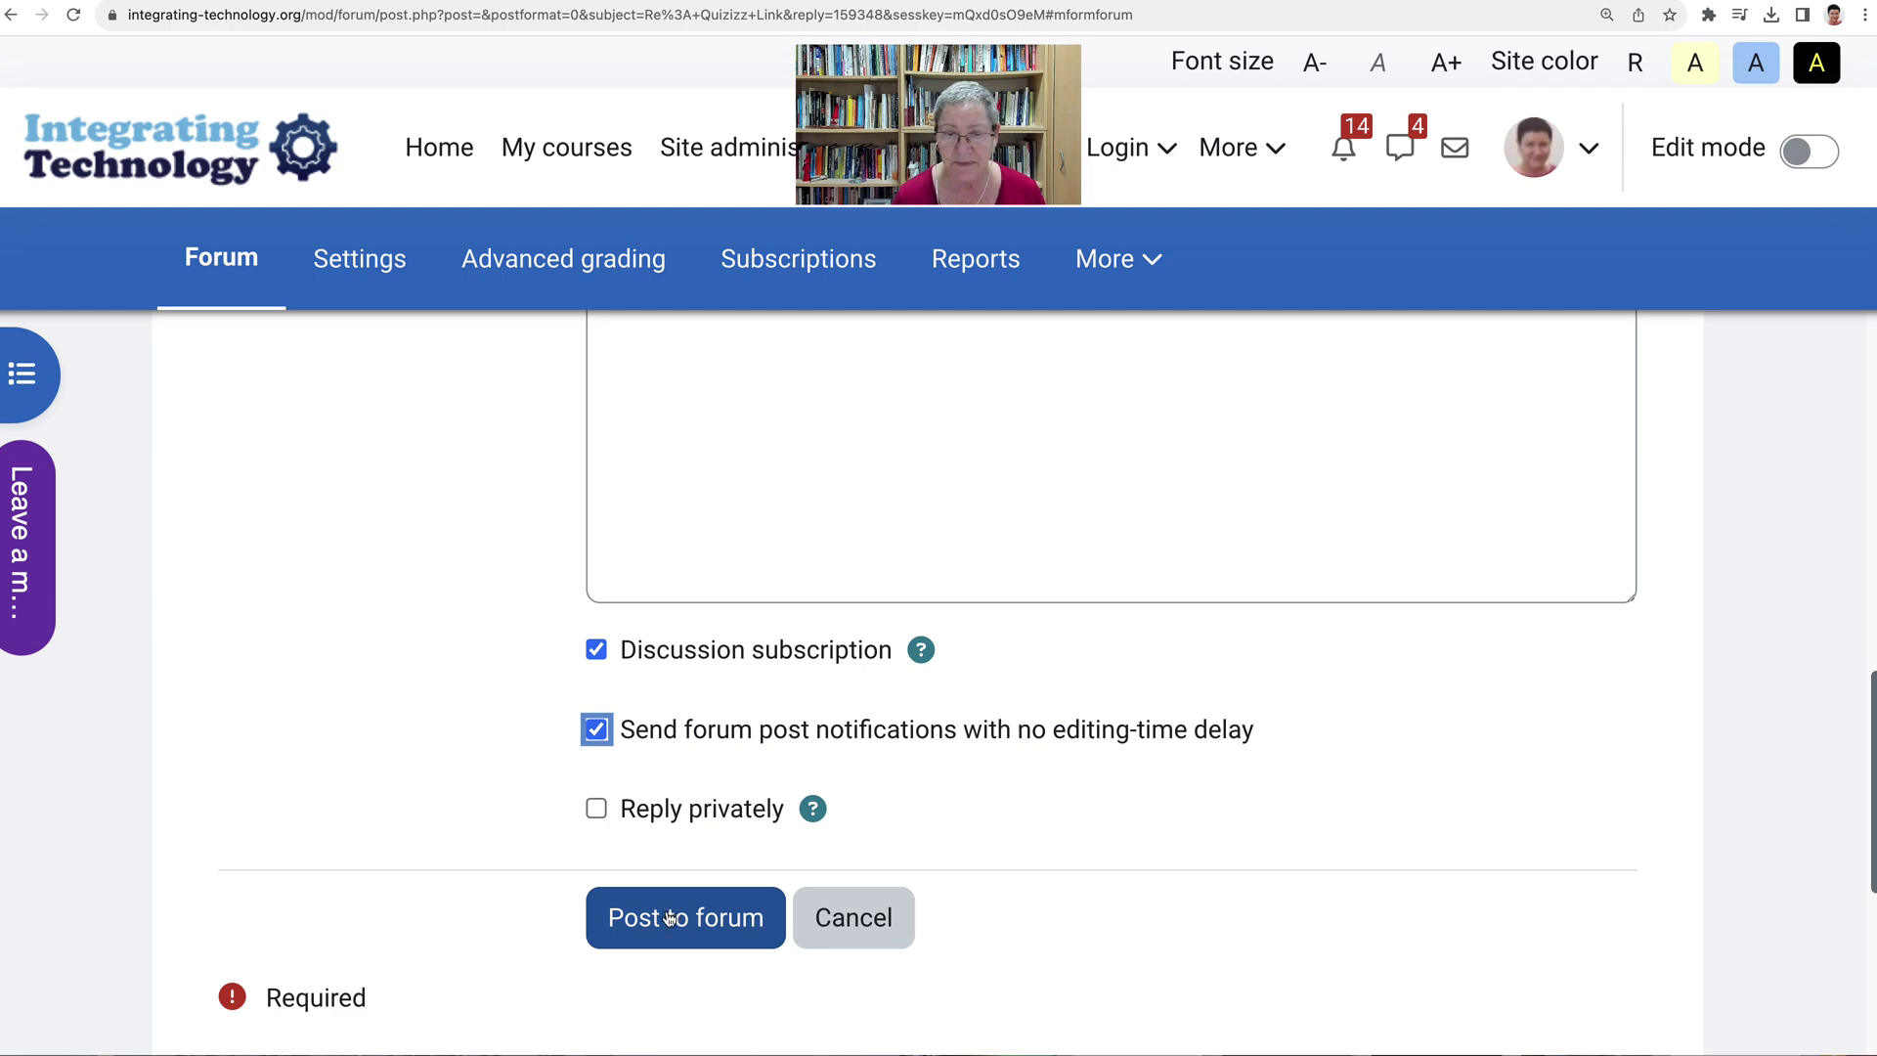
left_click(672, 917)
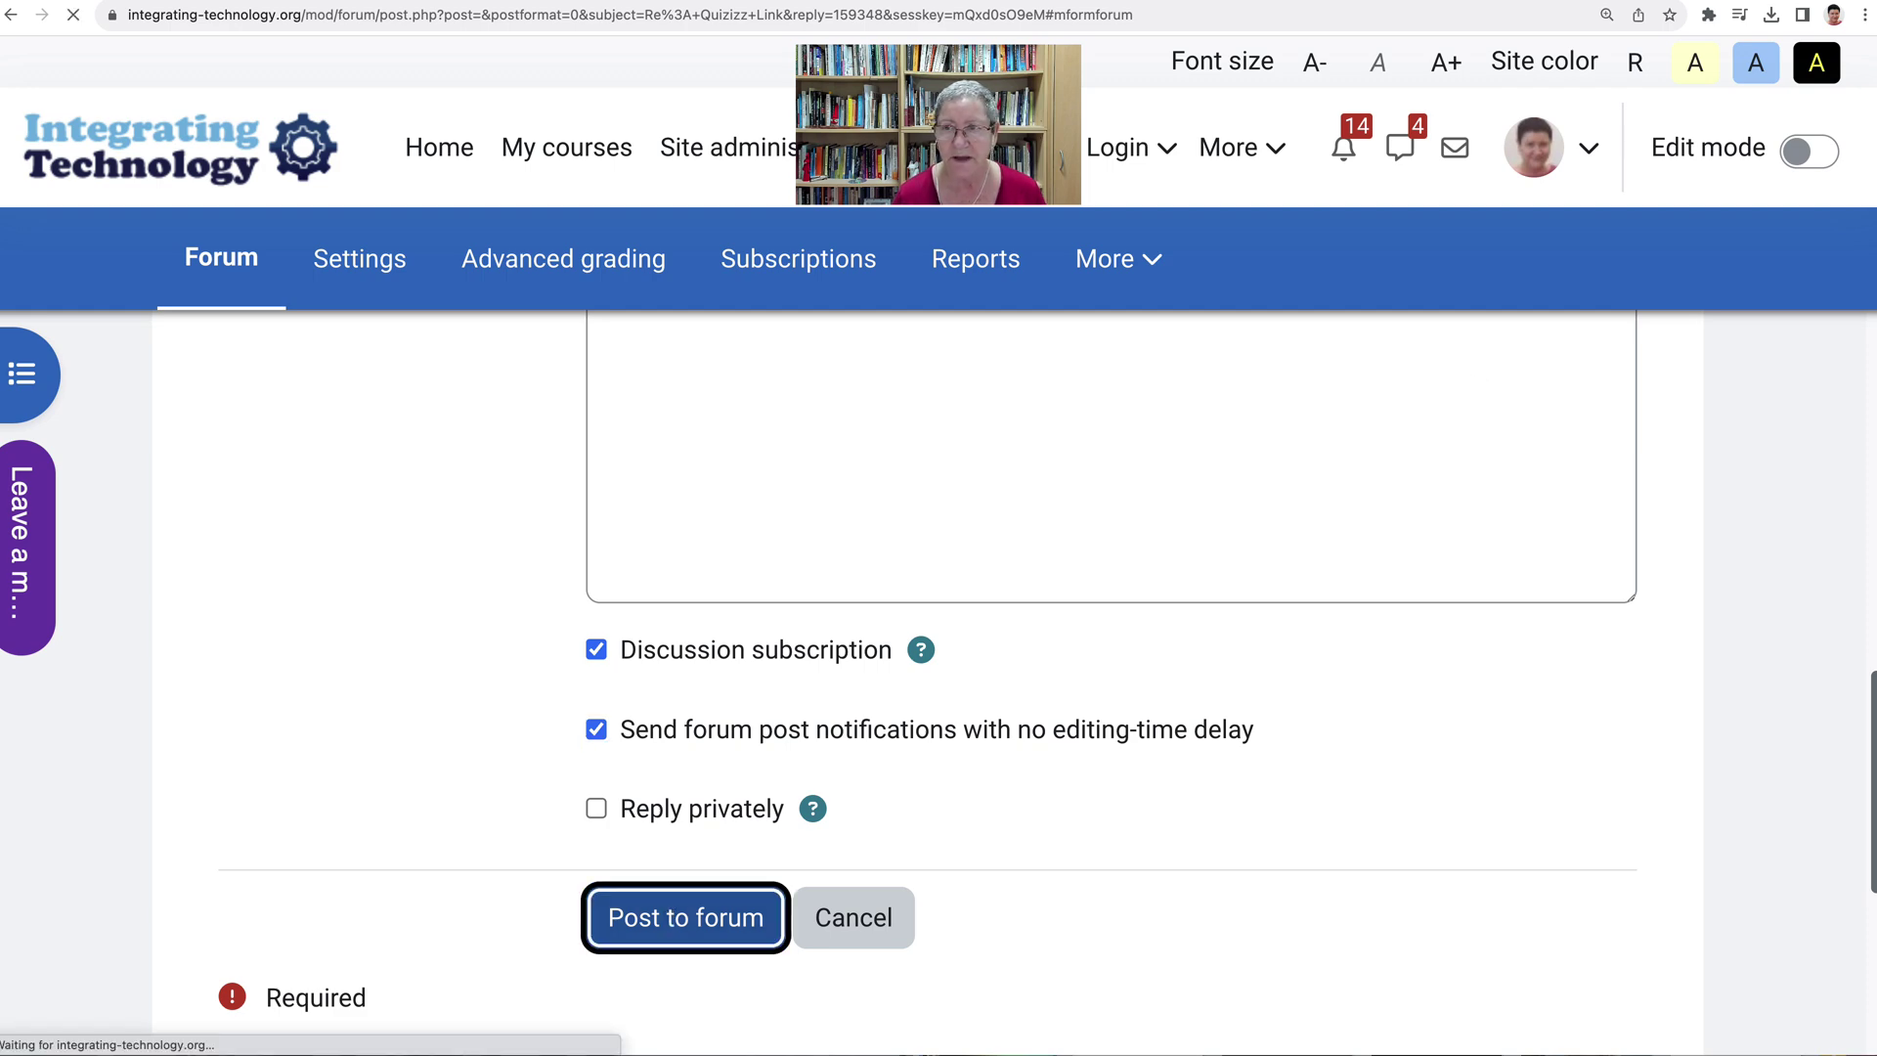
key("super+t")
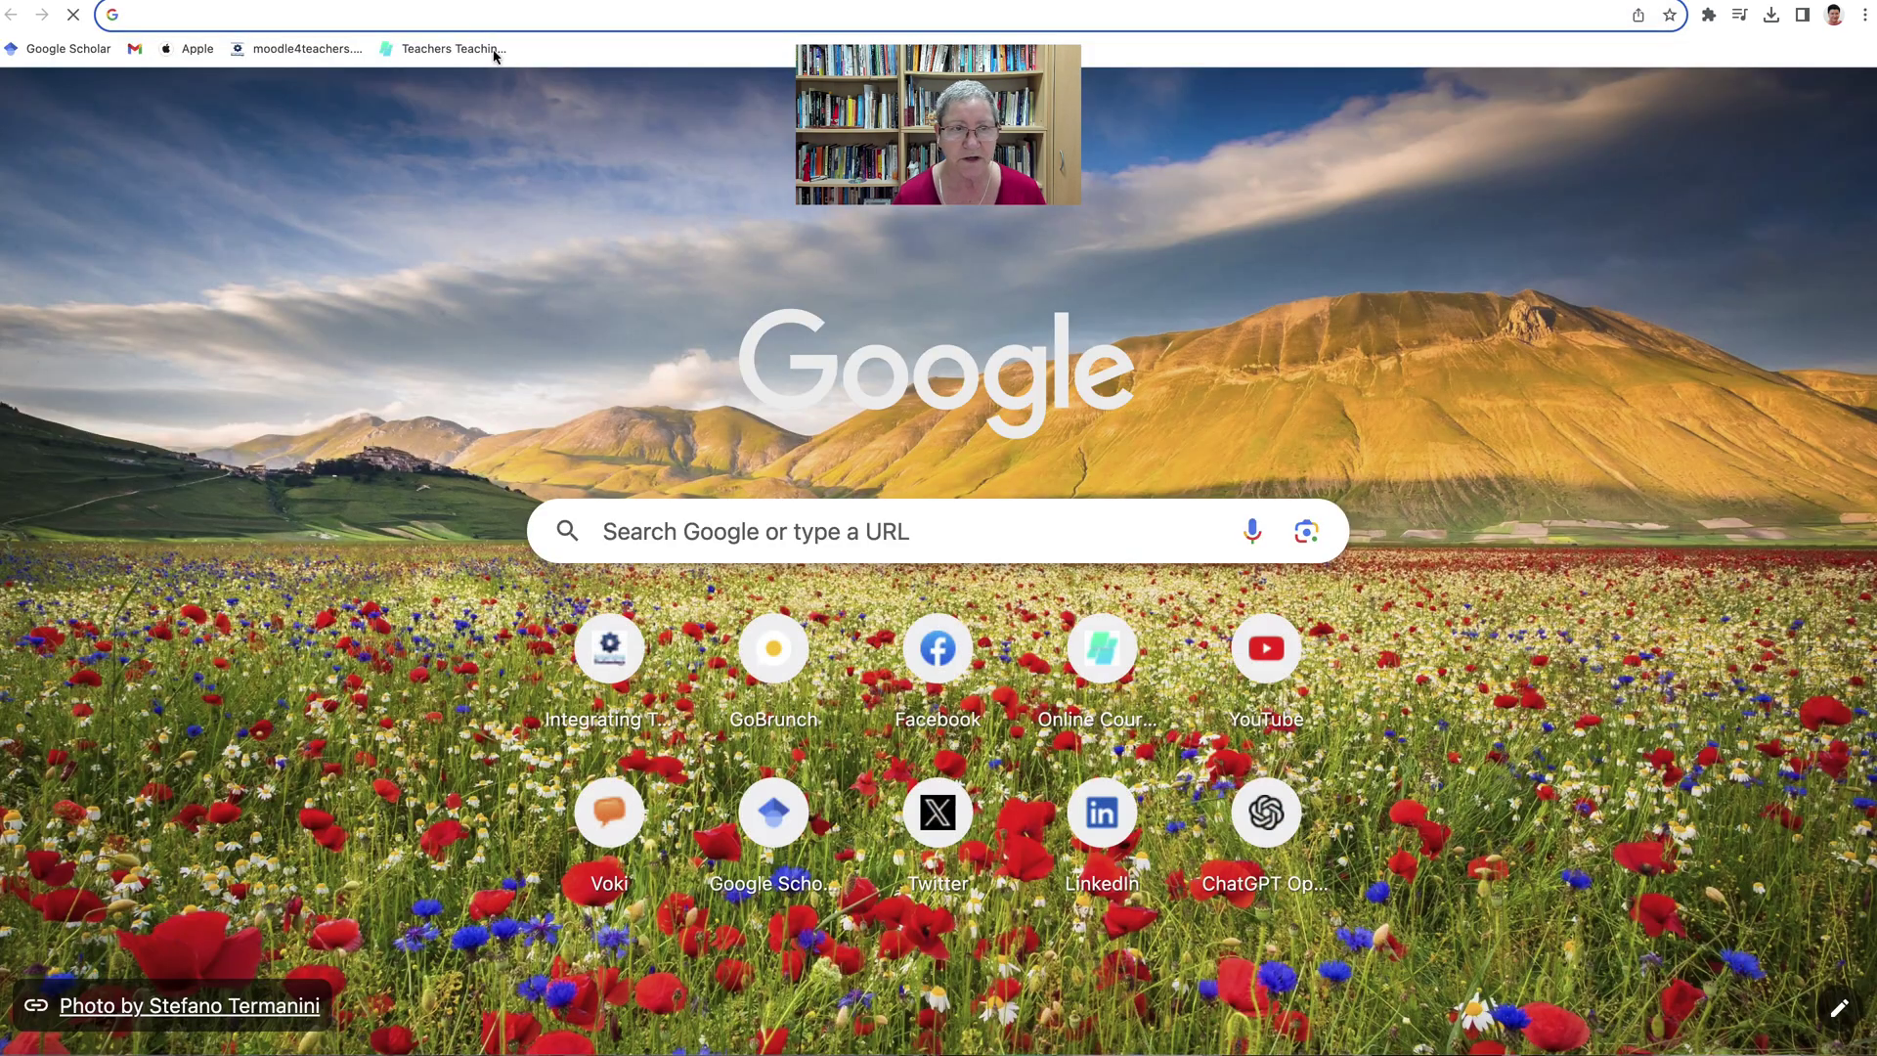
Load the pasted quizizz.com/join link in the new Chrome tab
left_click(397, 19)
type("https://quizizz.com/join?gc=68023337")
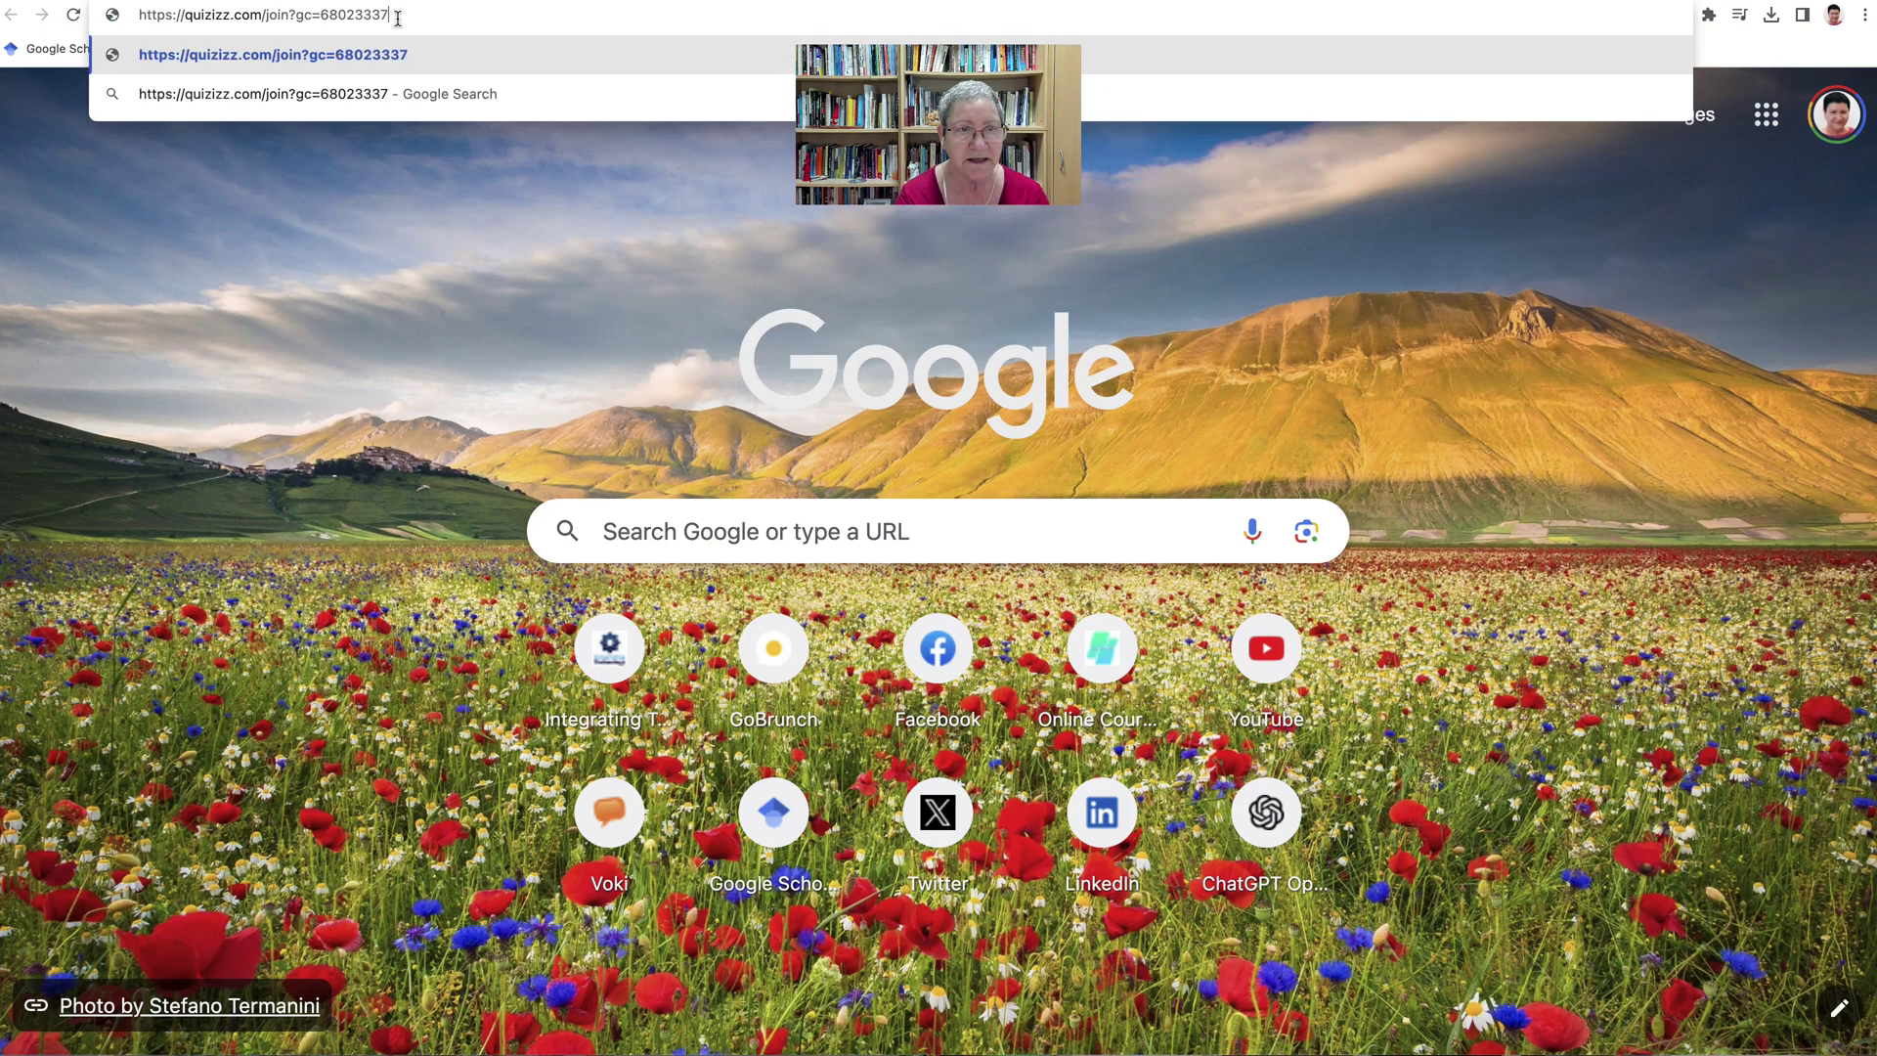
key("Return")
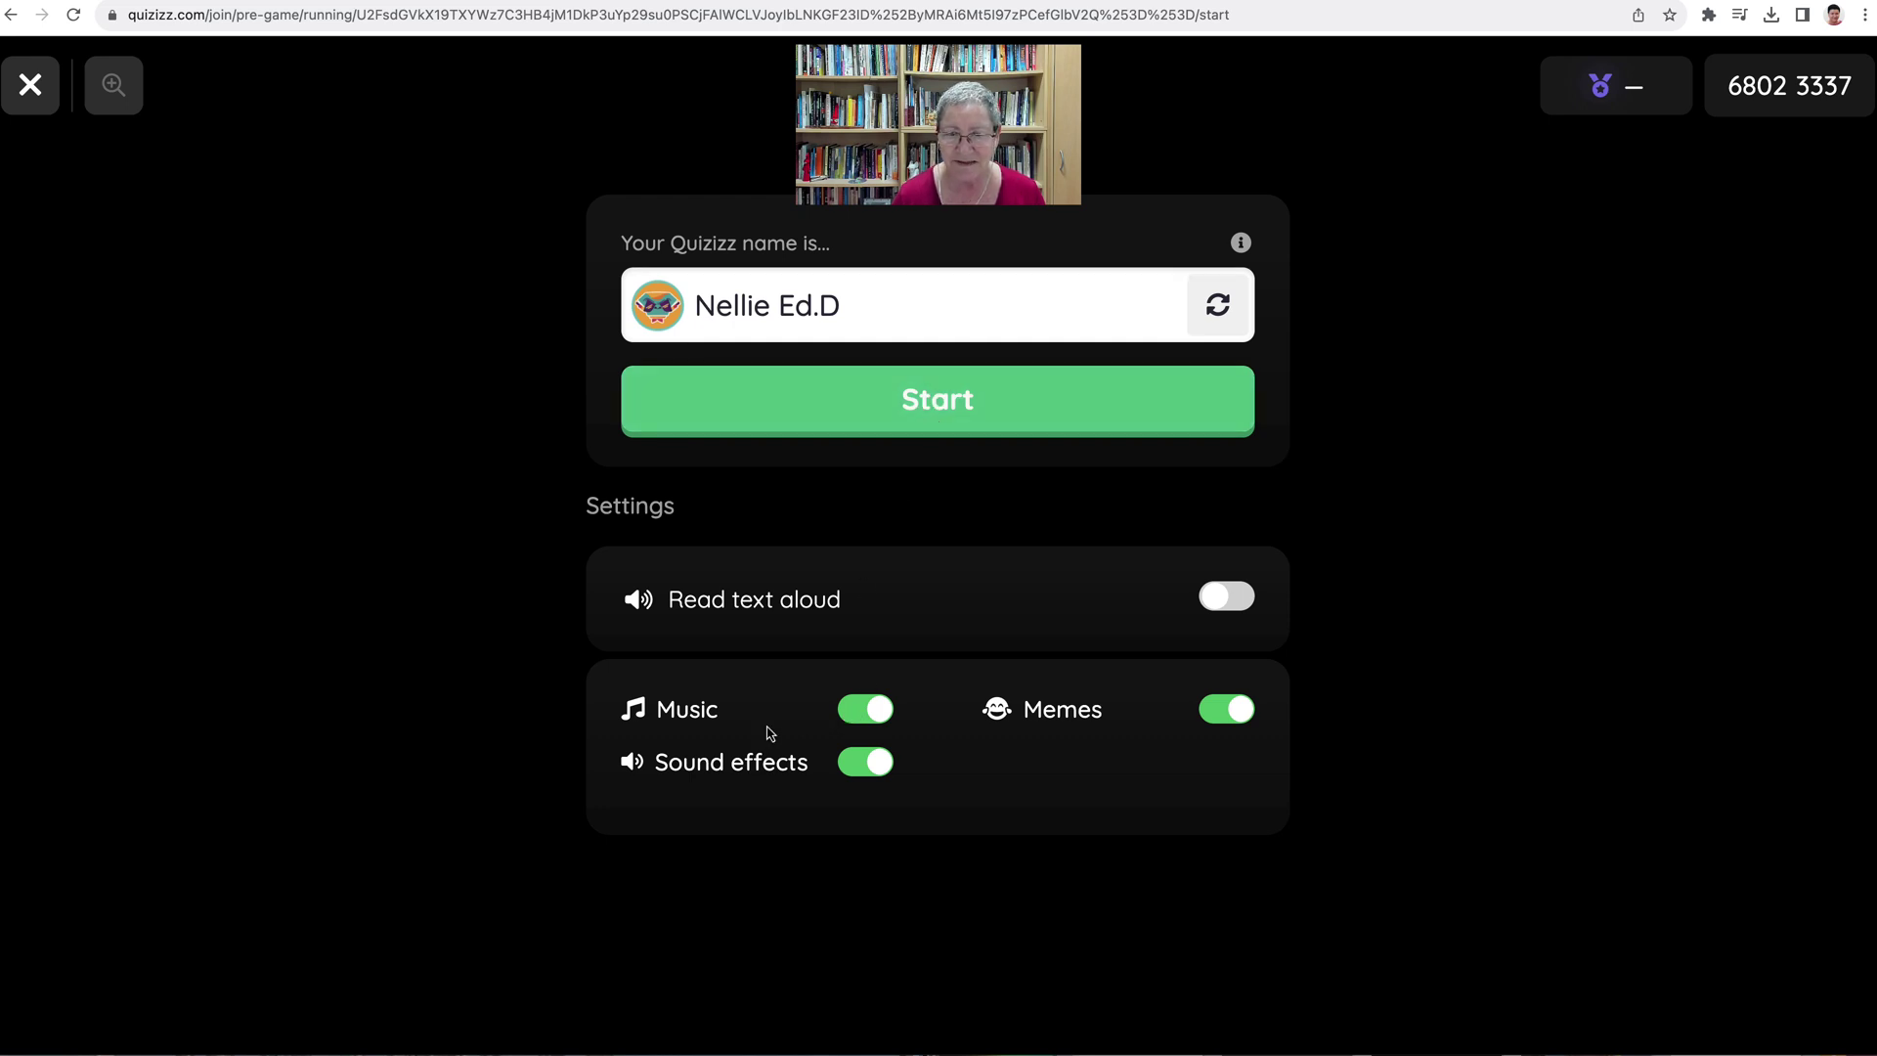
Enable Read text aloud and join the game lobby as a player
left_click(1218, 608)
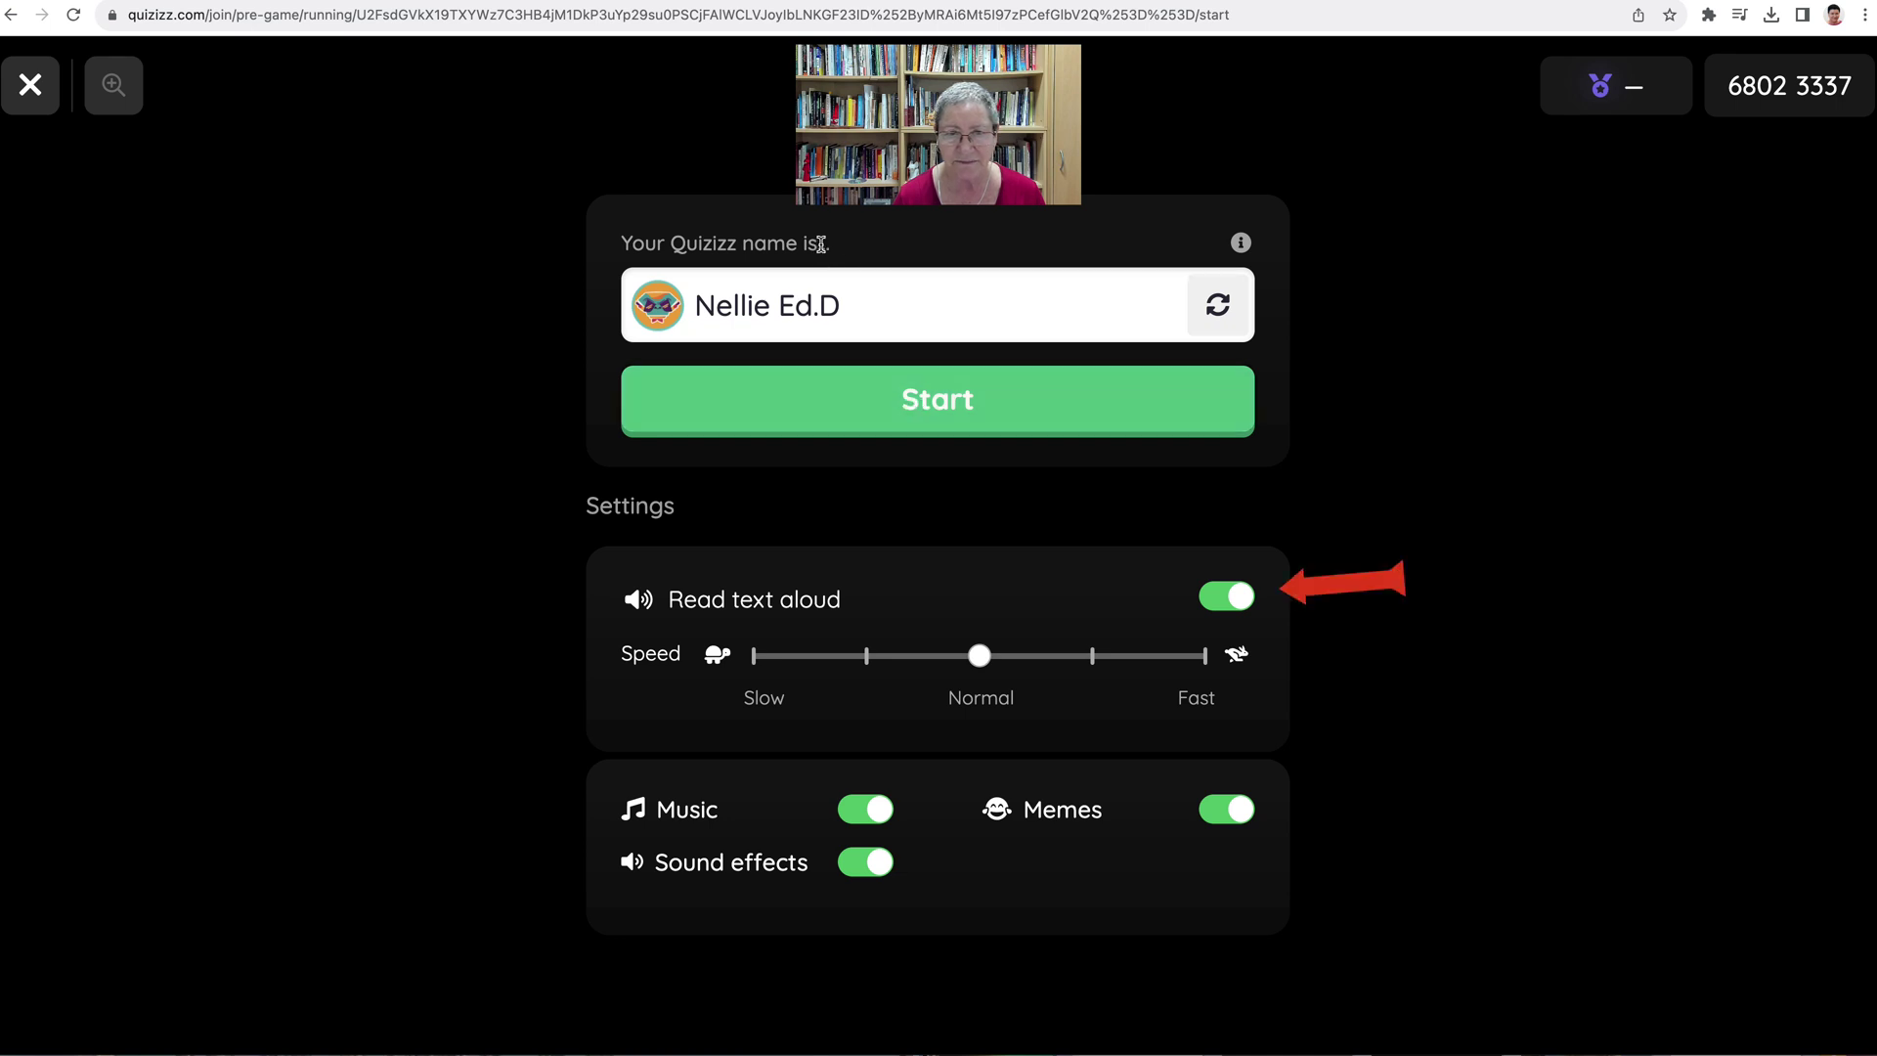
left_click(889, 391)
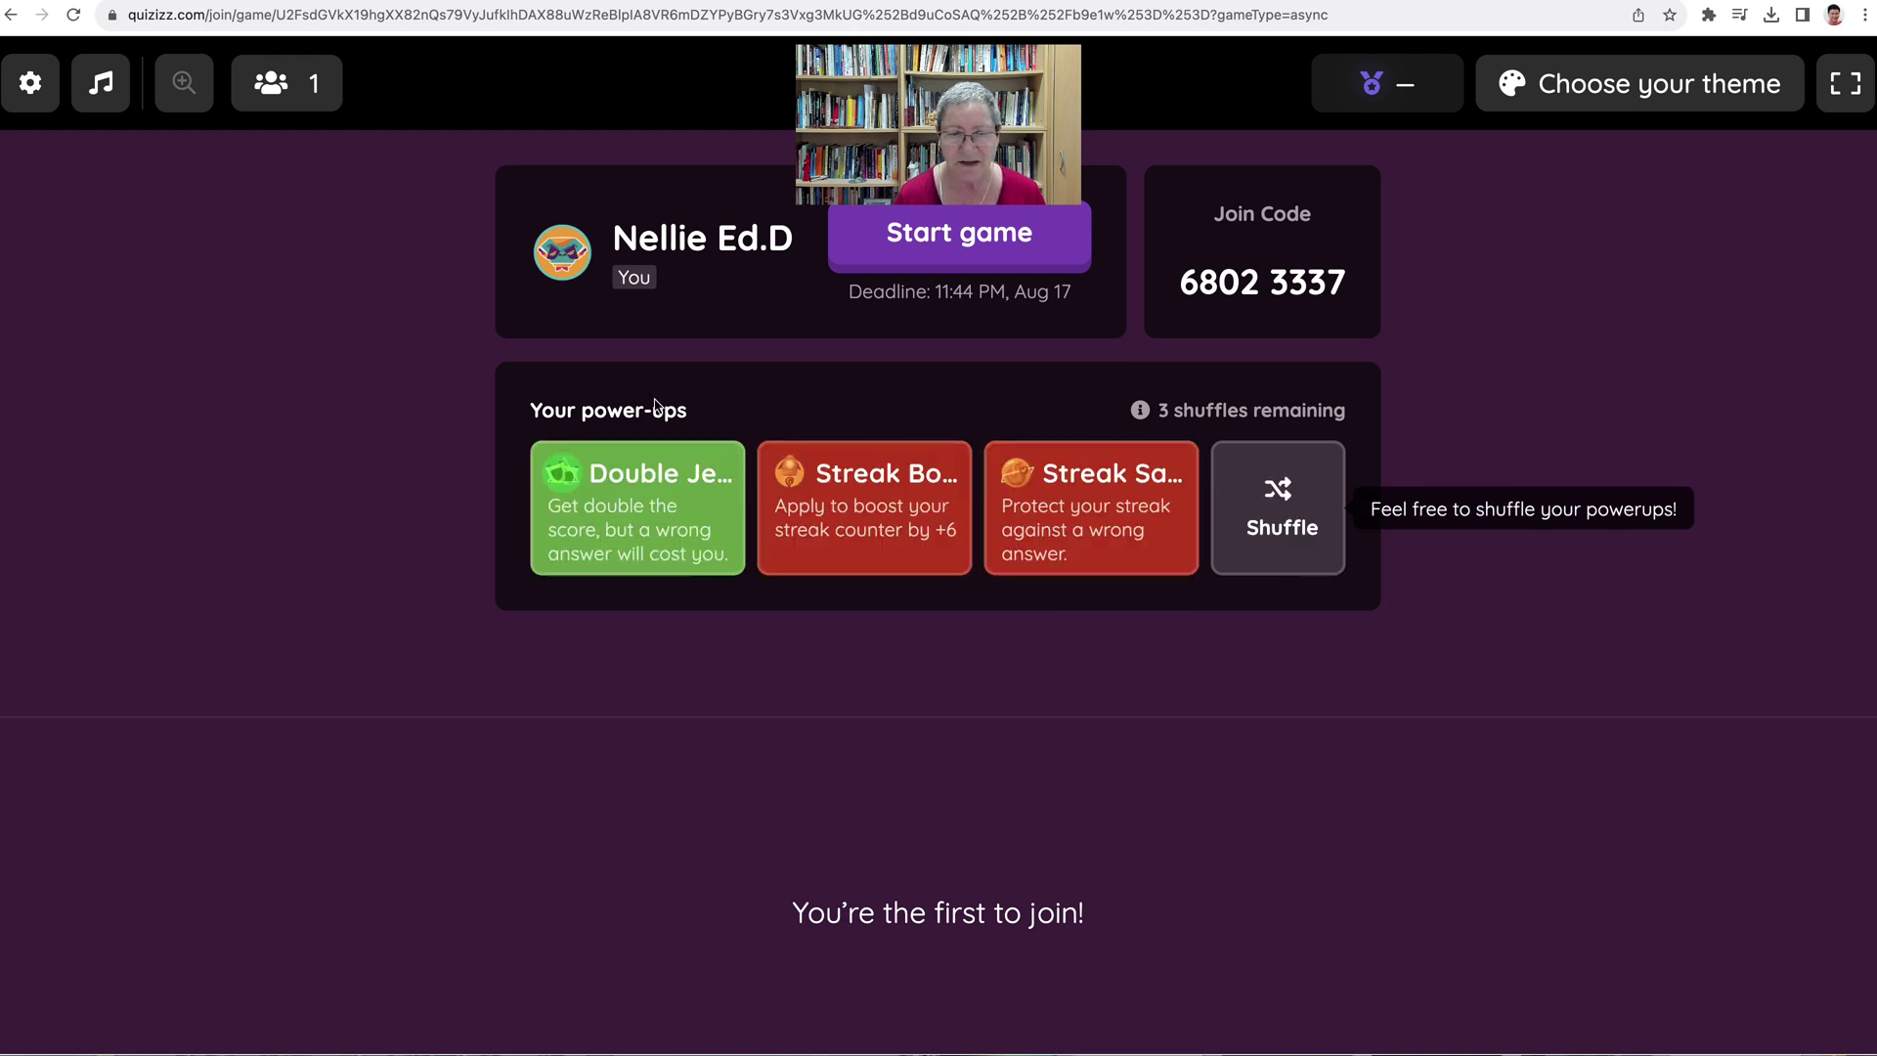
Start the game and answer questions 1–4 with put, an, Its and put
left_click(997, 244)
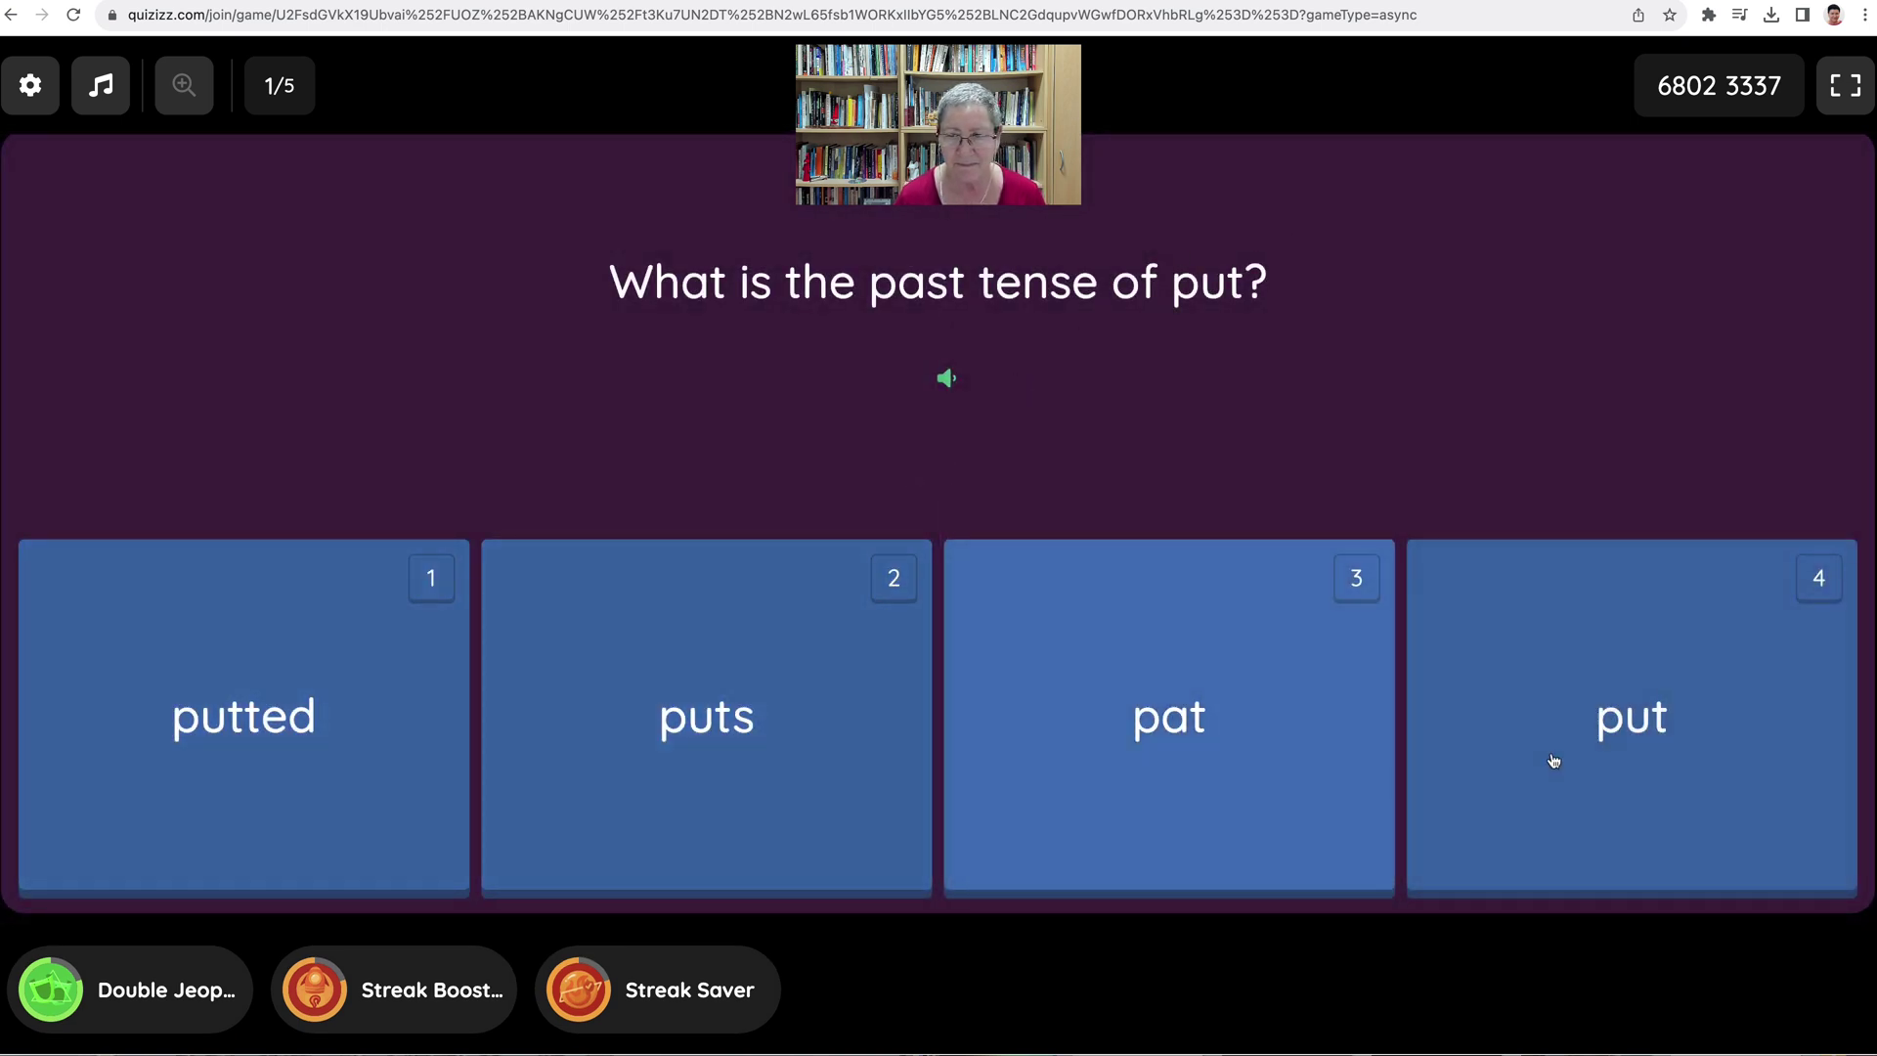
left_click(1666, 747)
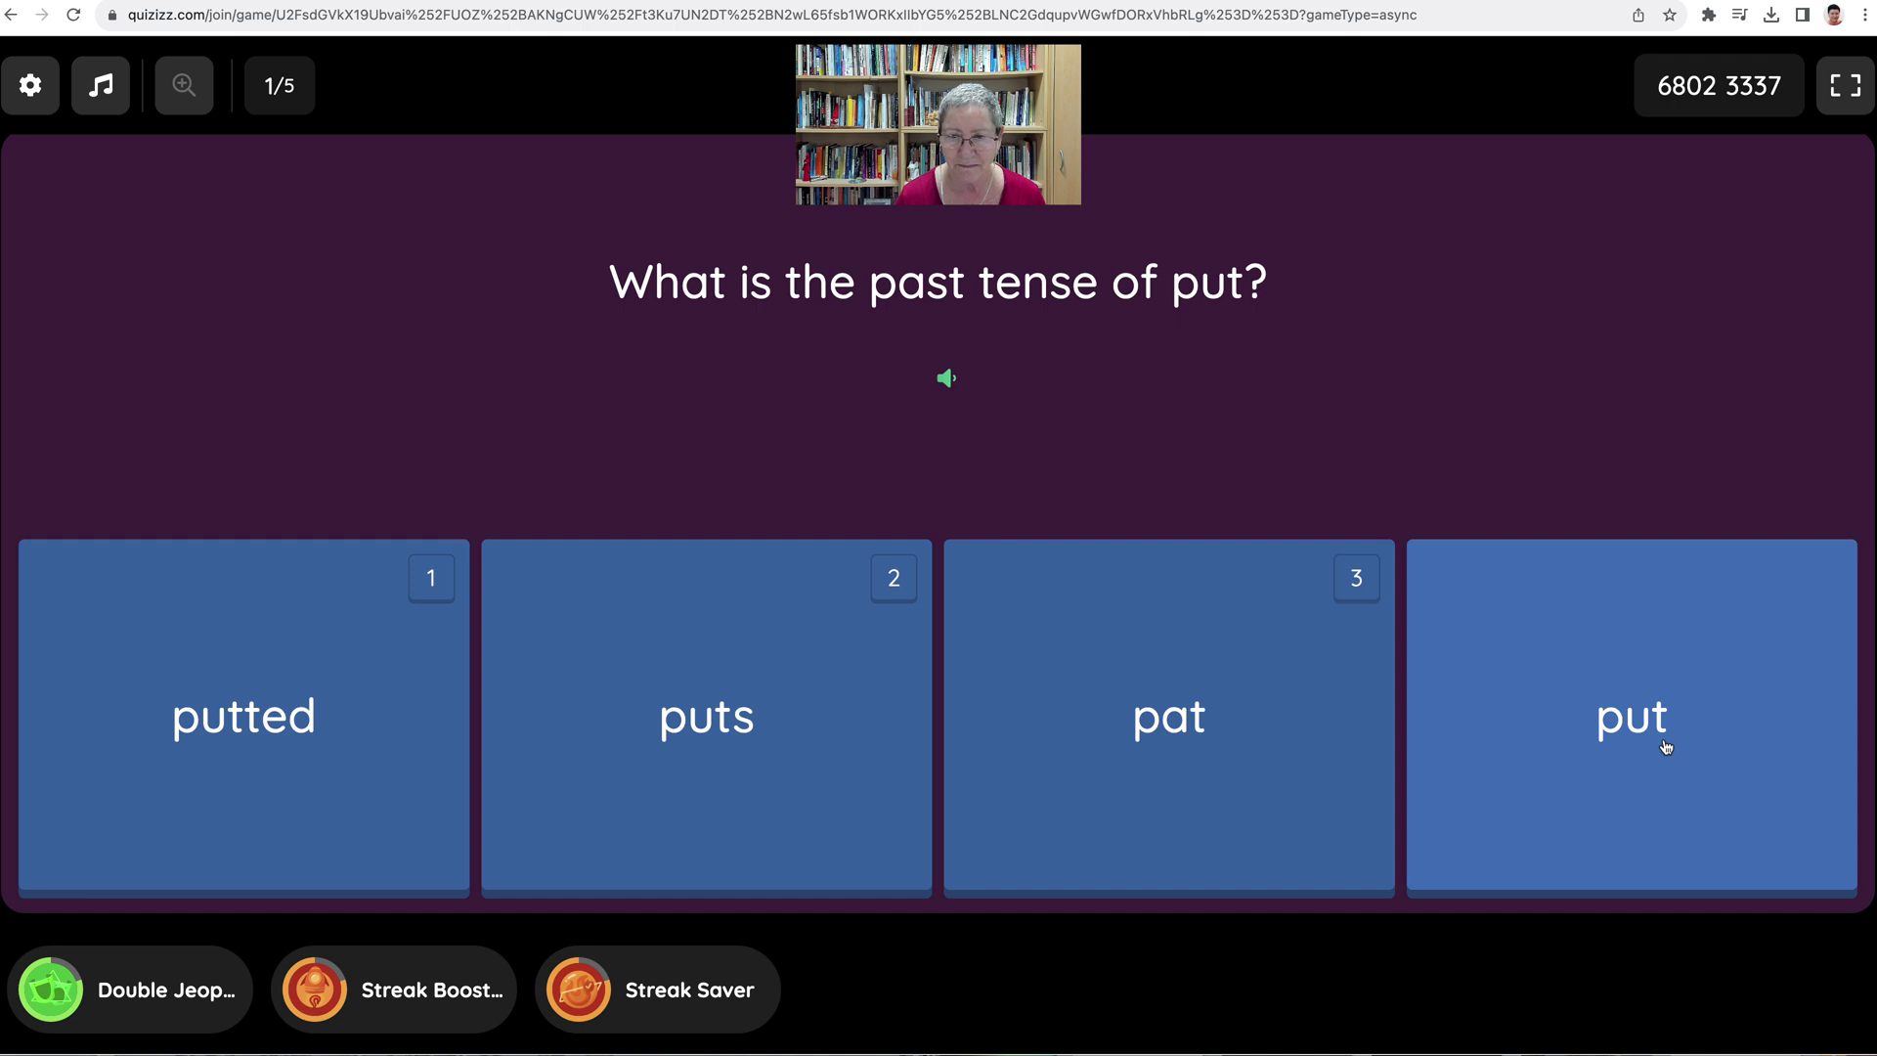
left_click(1666, 747)
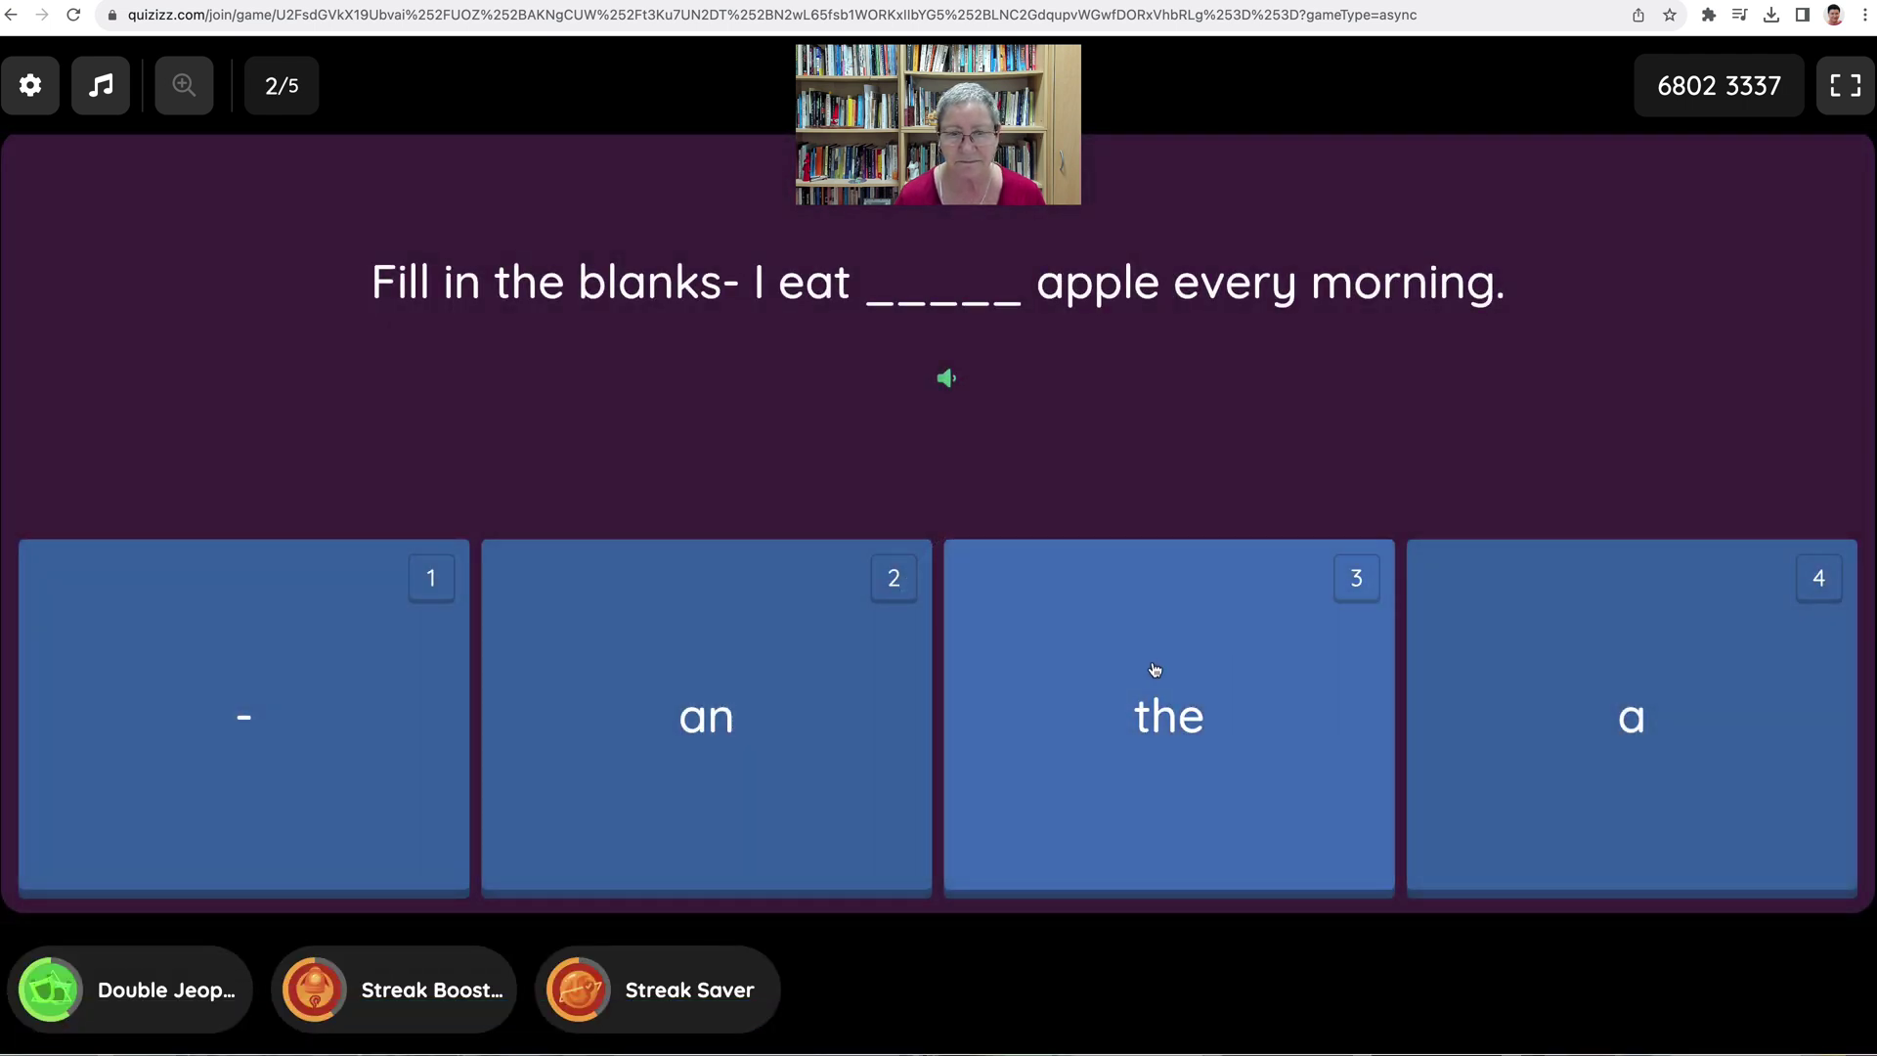
left_click(1261, 668)
left_click(713, 753)
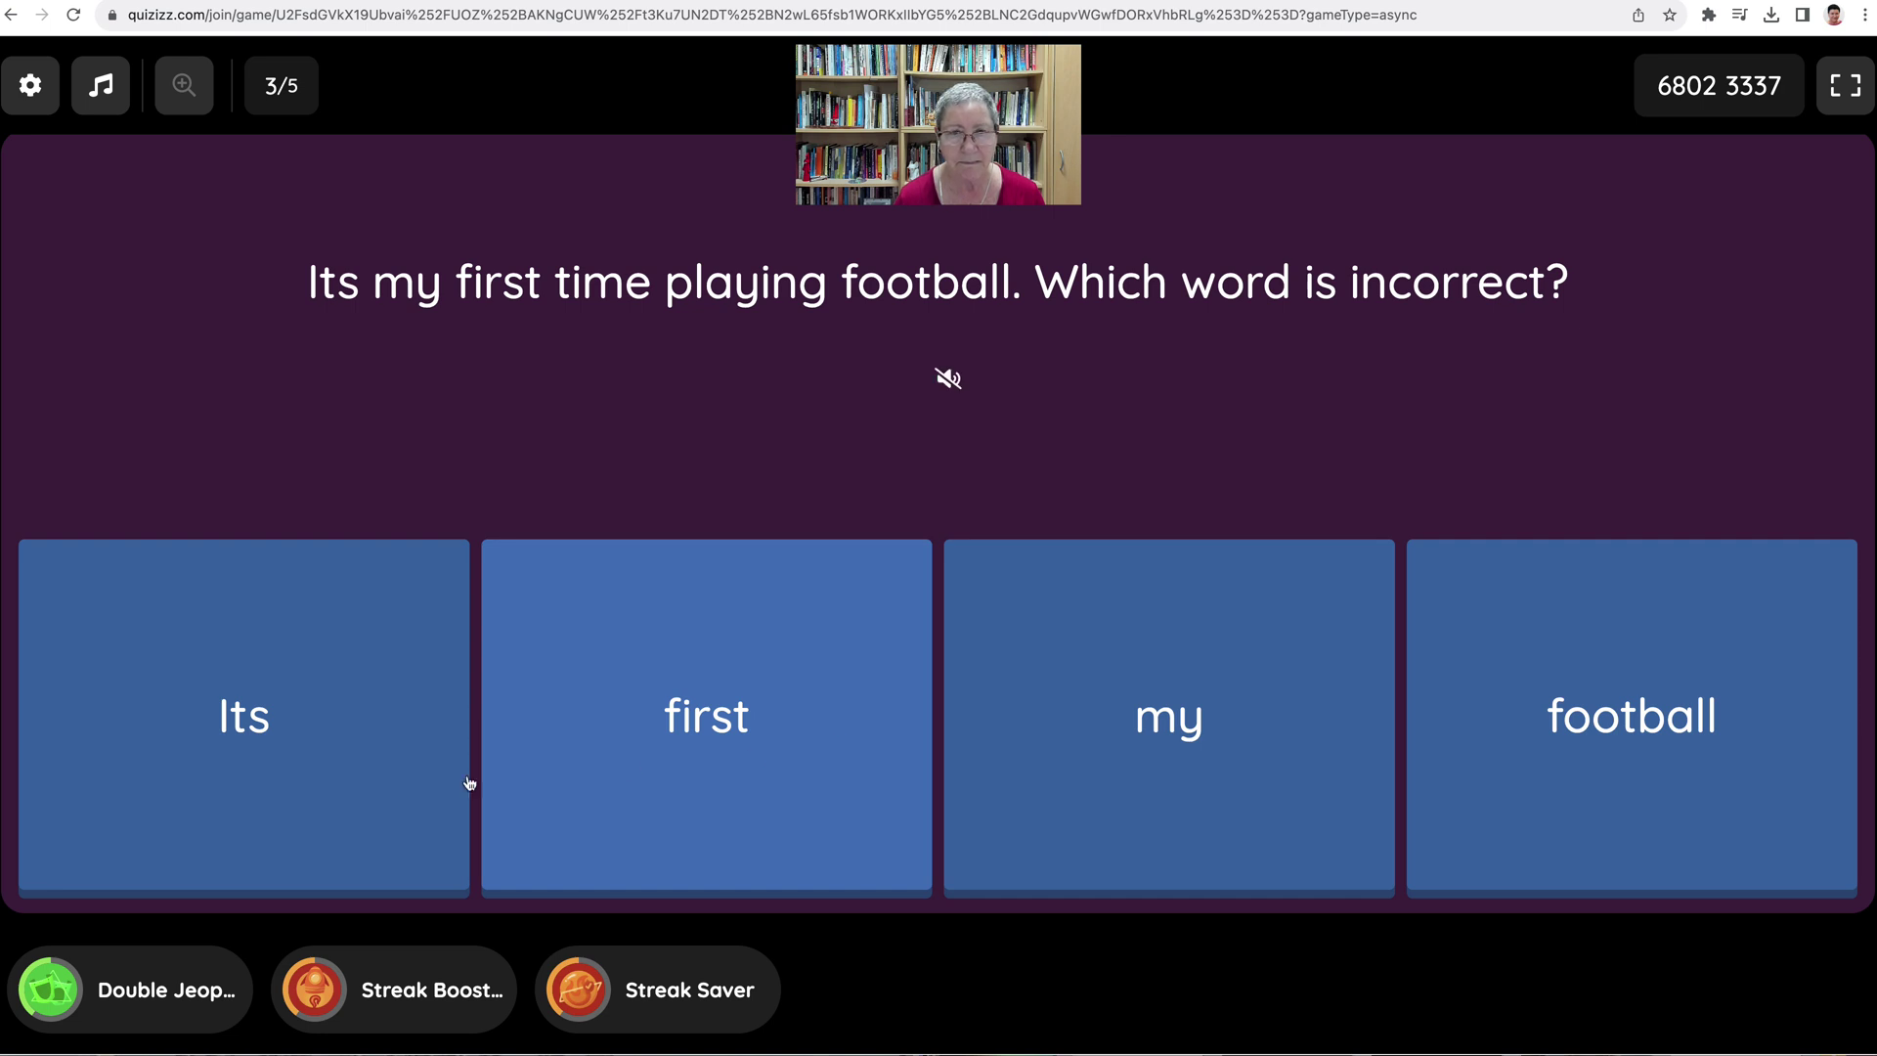
left_click(271, 742)
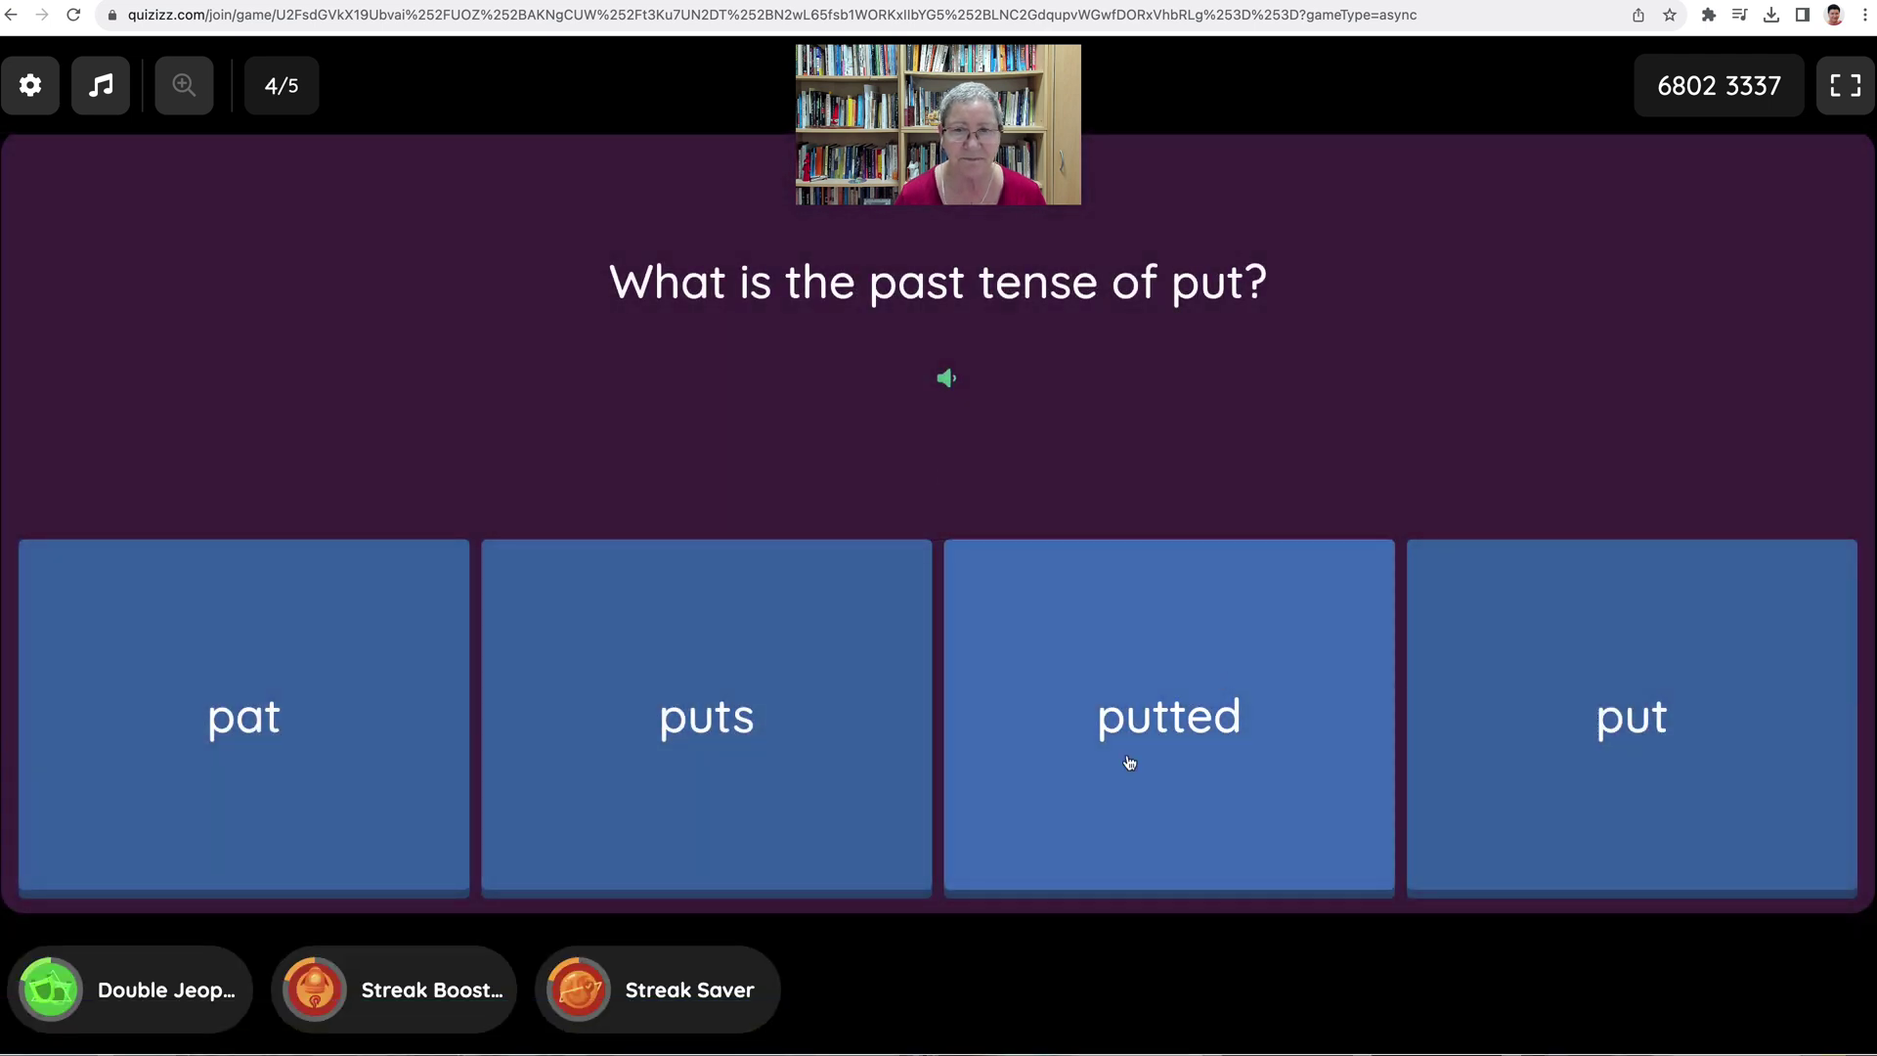
left_click(1620, 716)
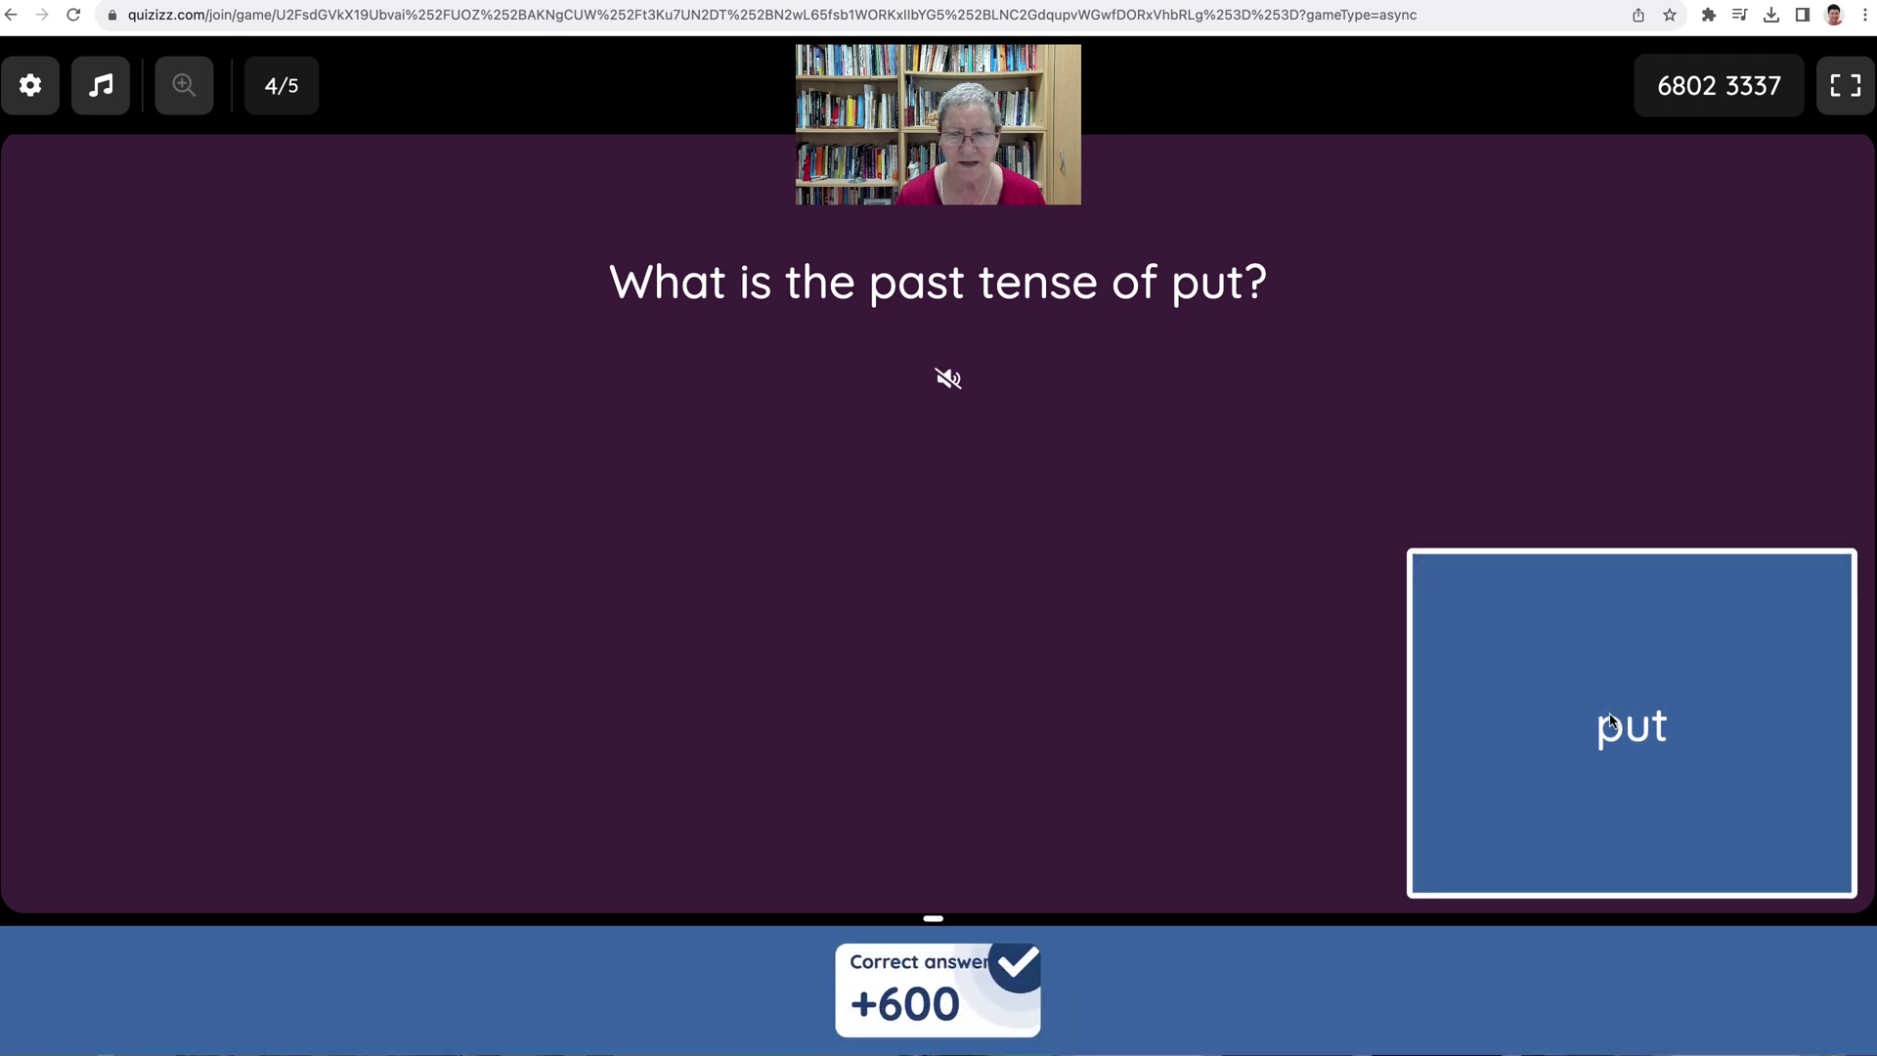